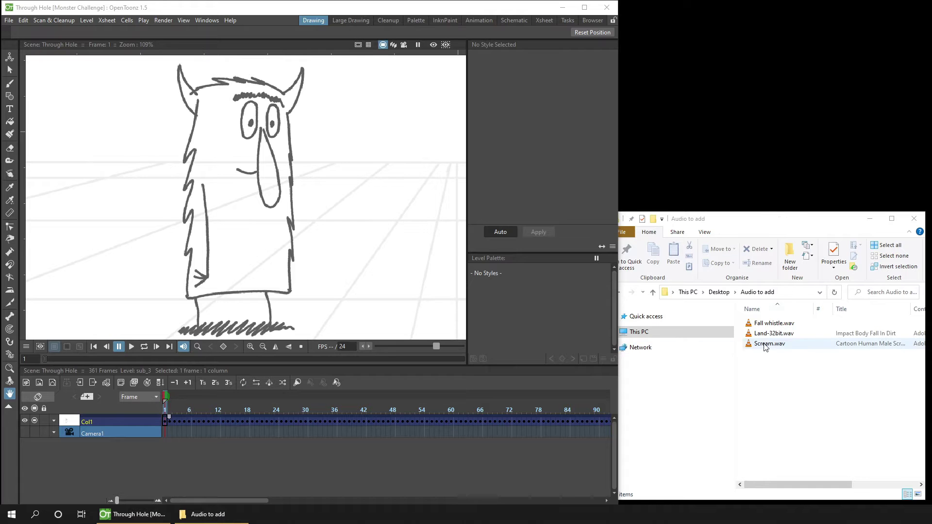
Step: Import Scream.wav into the scene as sound column Col2, then widen the timeline frame cells
drag(765, 345, 400, 241)
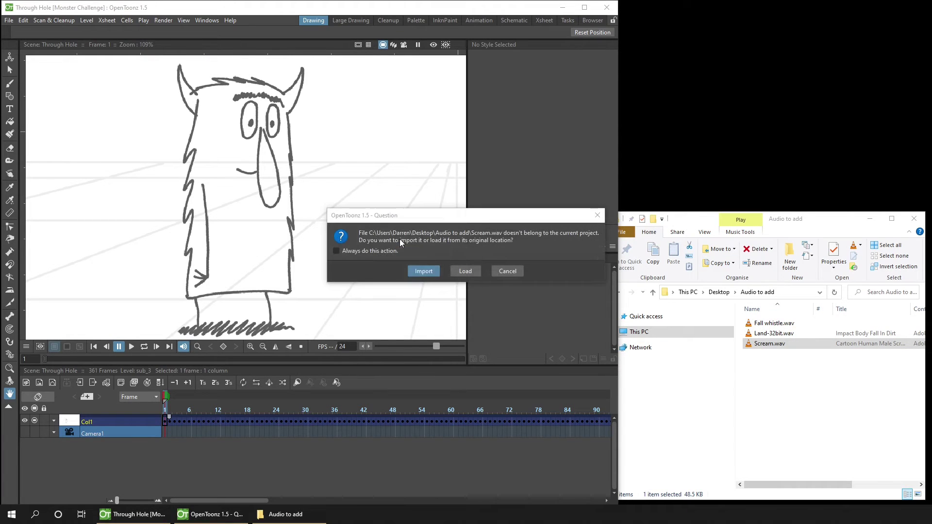
click(422, 273)
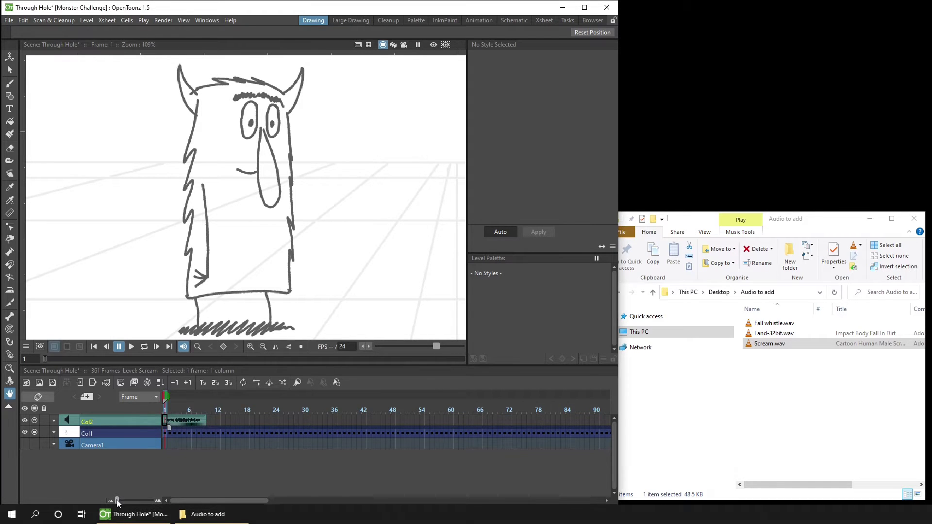
drag(117, 500, 137, 502)
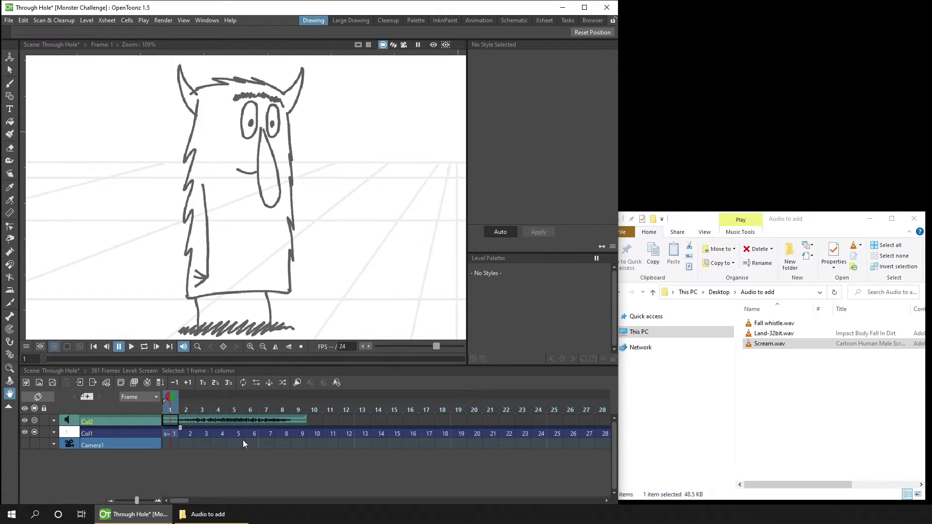
Step: Drag Land-32bit.wav into the scene and import it as a new sound column
click(772, 339)
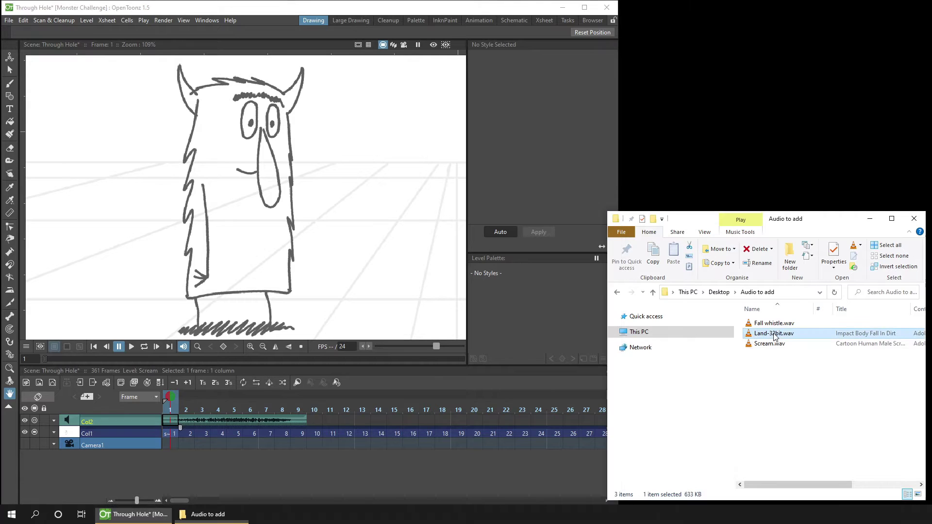
drag(772, 338, 381, 221)
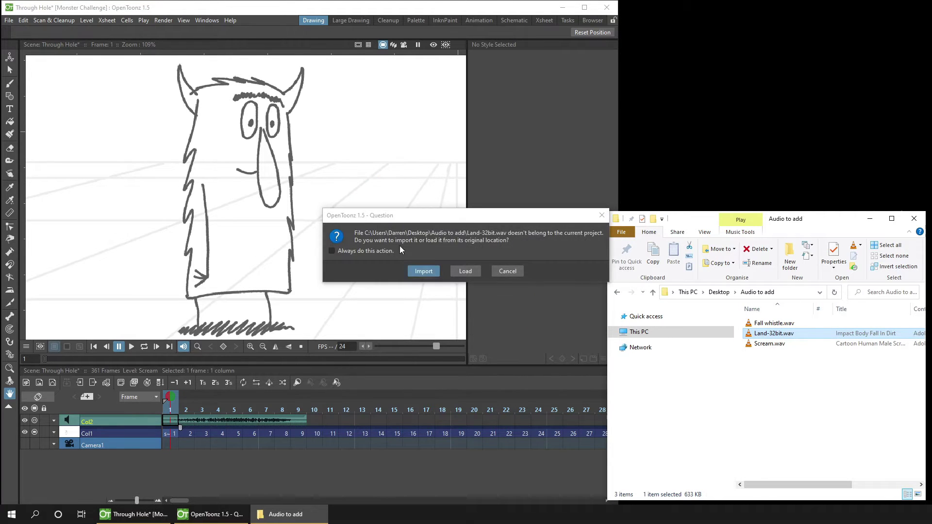
click(422, 272)
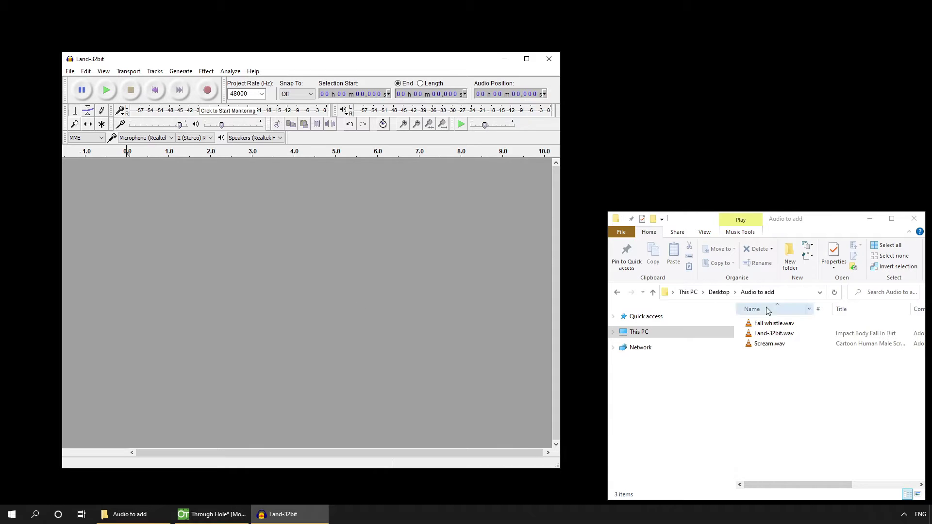
Step: Open Land-32bit.wav in Audacity and start a WAV signed 16-bit PCM audio export
drag(779, 333, 255, 267)
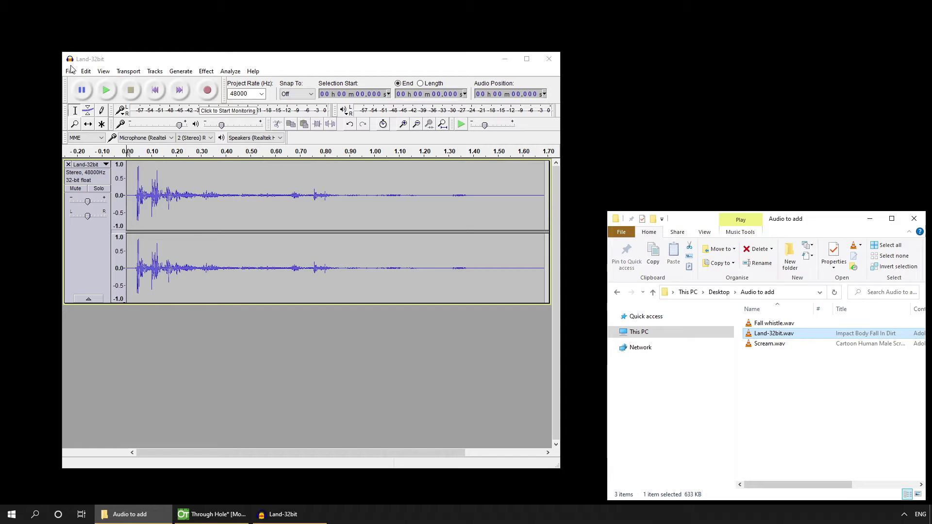
click(70, 71)
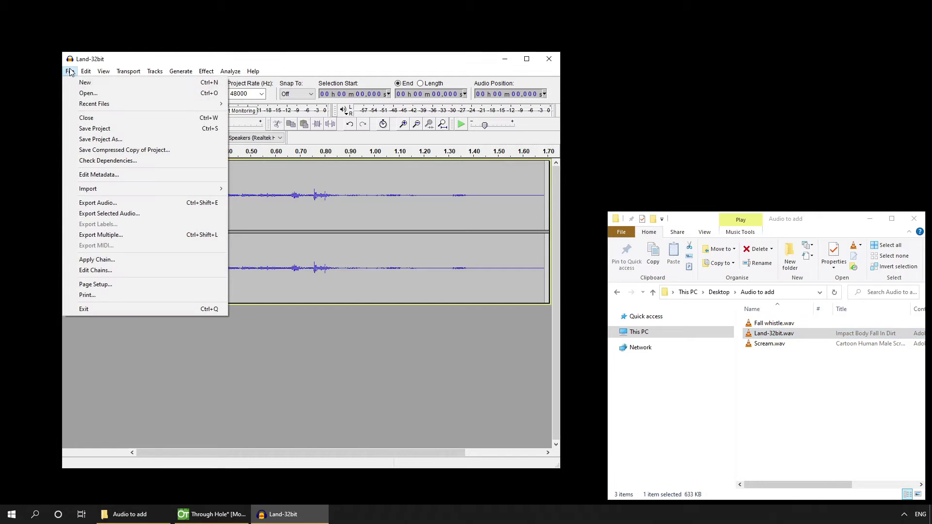
click(99, 206)
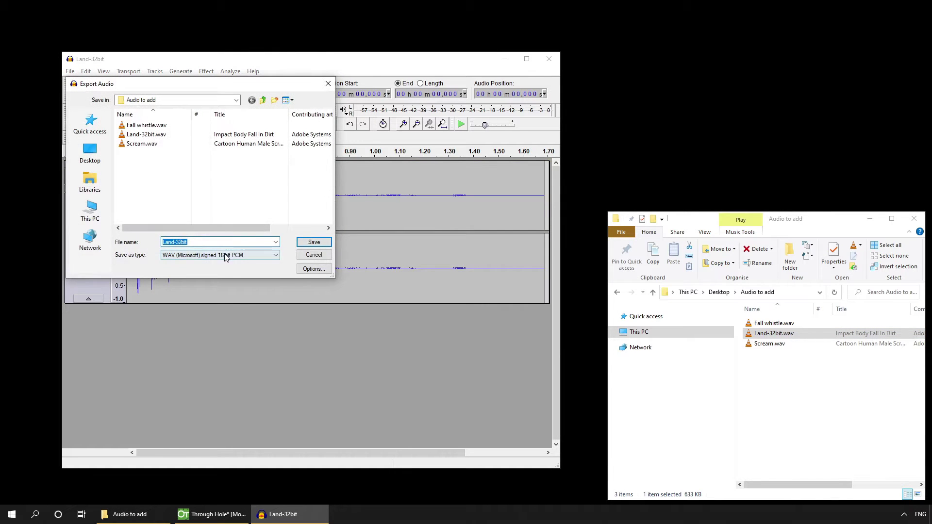
click(222, 255)
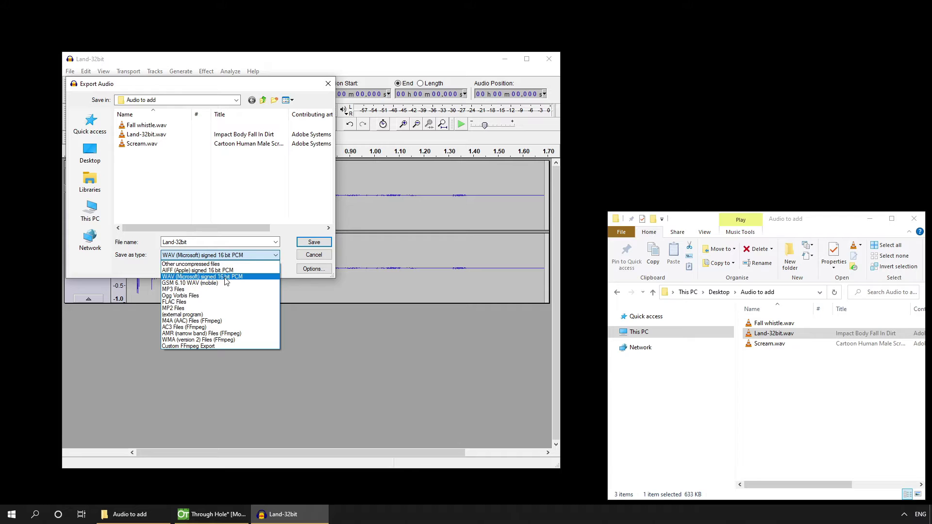
click(220, 277)
Step: Rename the export to Land-16bit, save it, accept the metadata, and return to OpenToonz
click(175, 242)
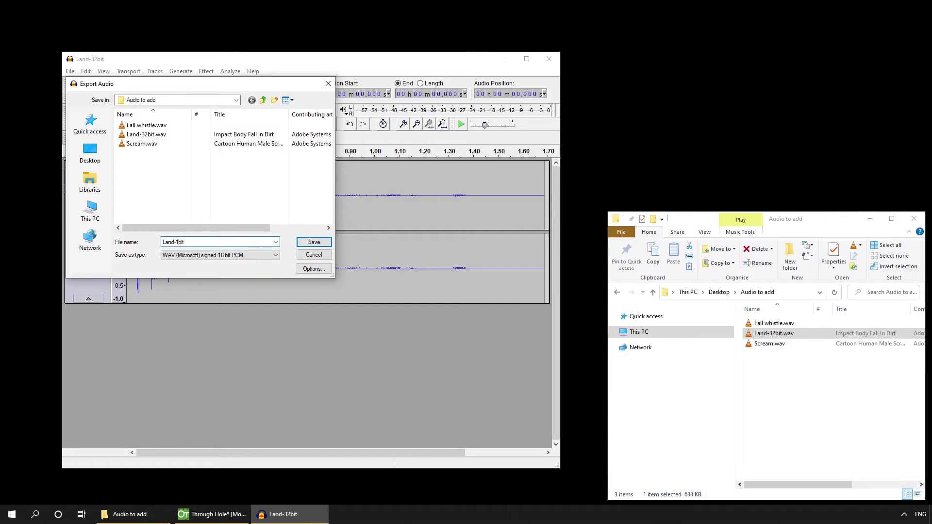
key(BackSpace)
key(Delete)
text(16)
click(312, 242)
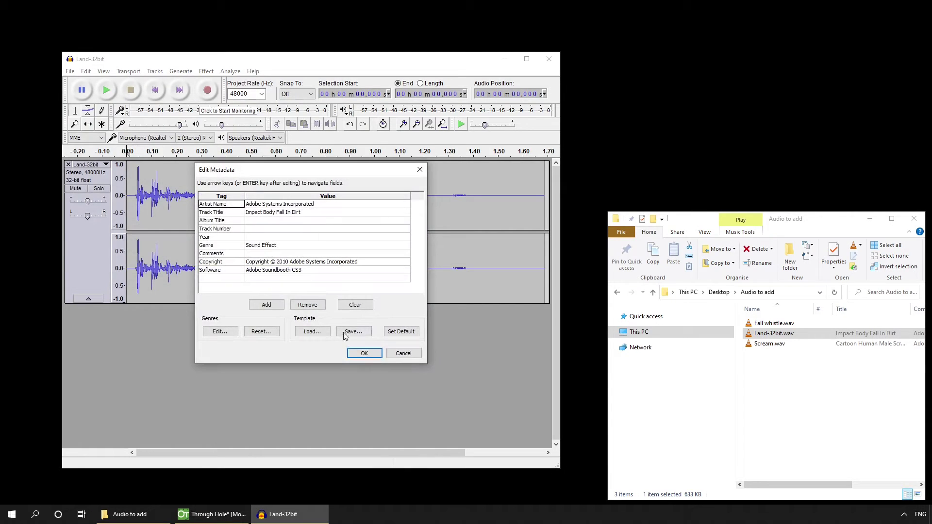
click(362, 354)
click(764, 334)
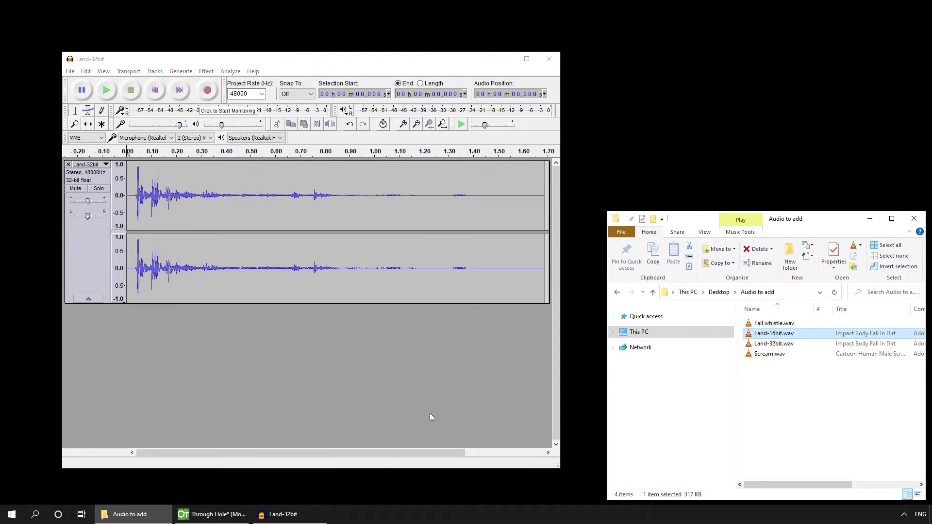
click(211, 514)
Step: Import Land-16bit.wav as the Col2 sound level and play back its soundtrack
drag(779, 333, 371, 214)
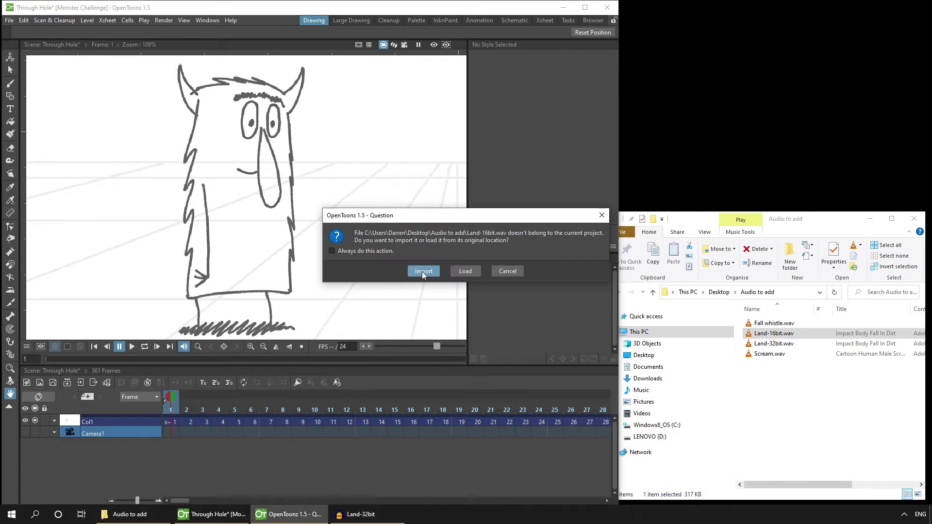
click(422, 272)
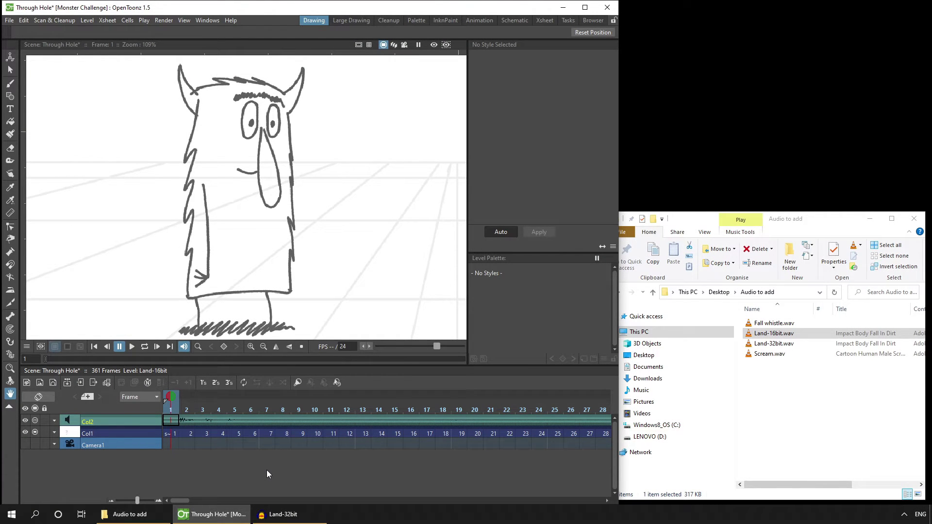
click(68, 422)
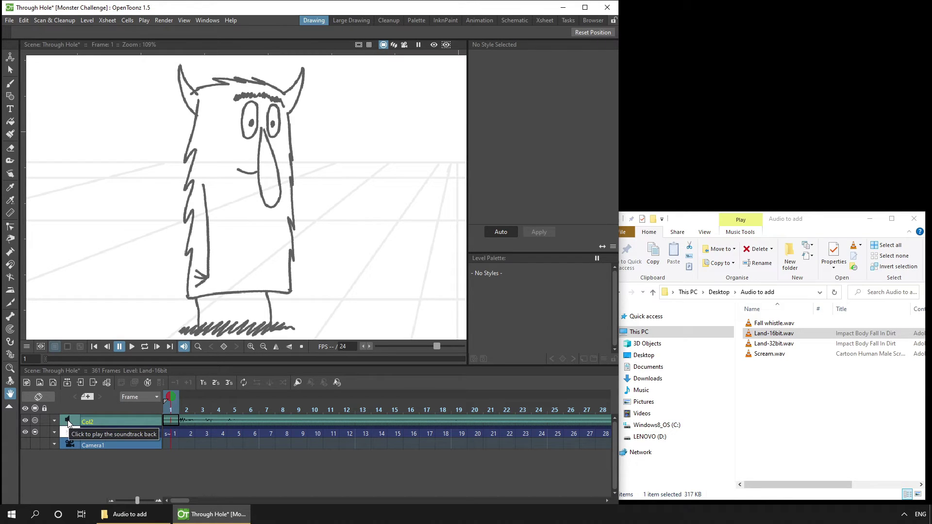
click(187, 409)
drag(212, 406, 282, 410)
click(168, 409)
drag(168, 409, 294, 409)
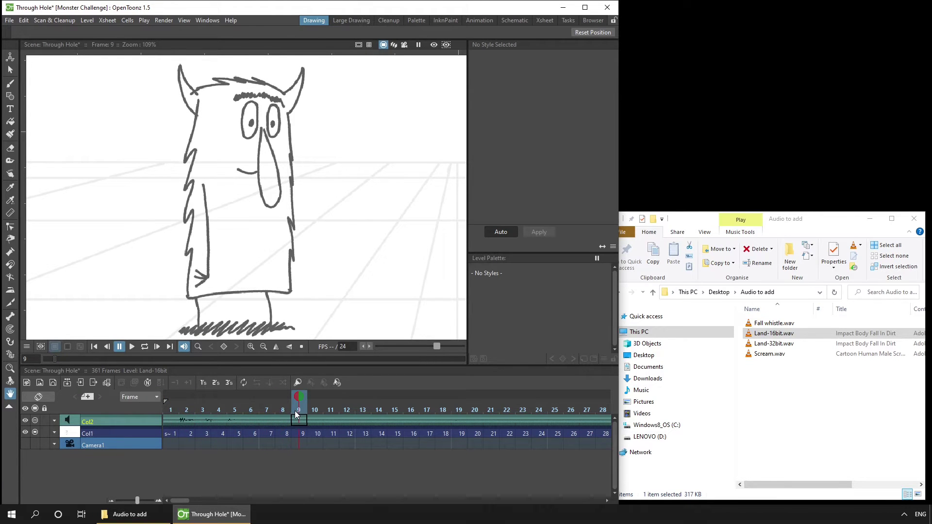
click(49, 357)
drag(49, 357, 77, 363)
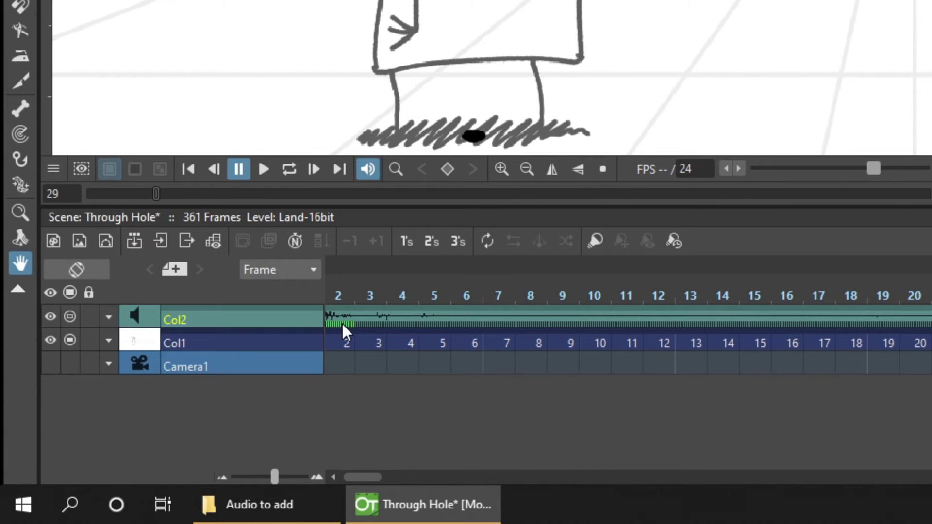
drag(342, 324, 876, 325)
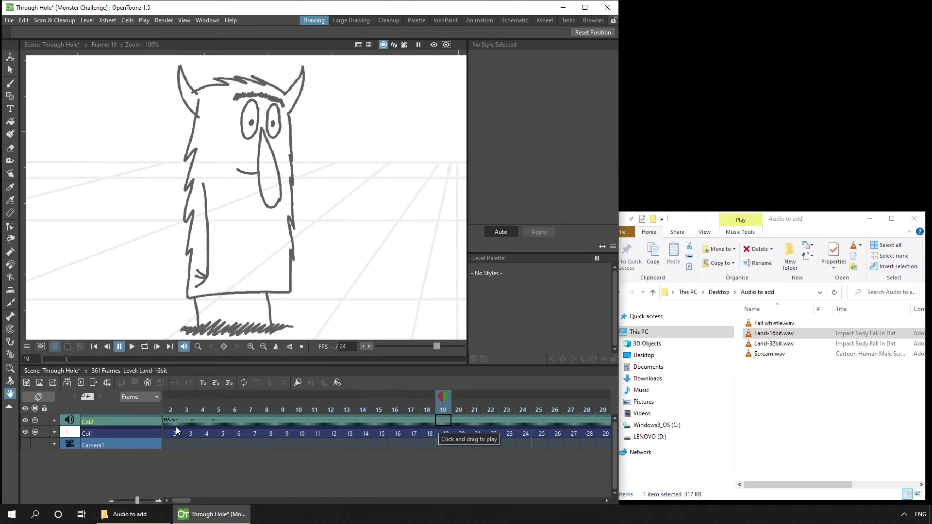
drag(176, 426, 313, 423)
drag(413, 423, 442, 423)
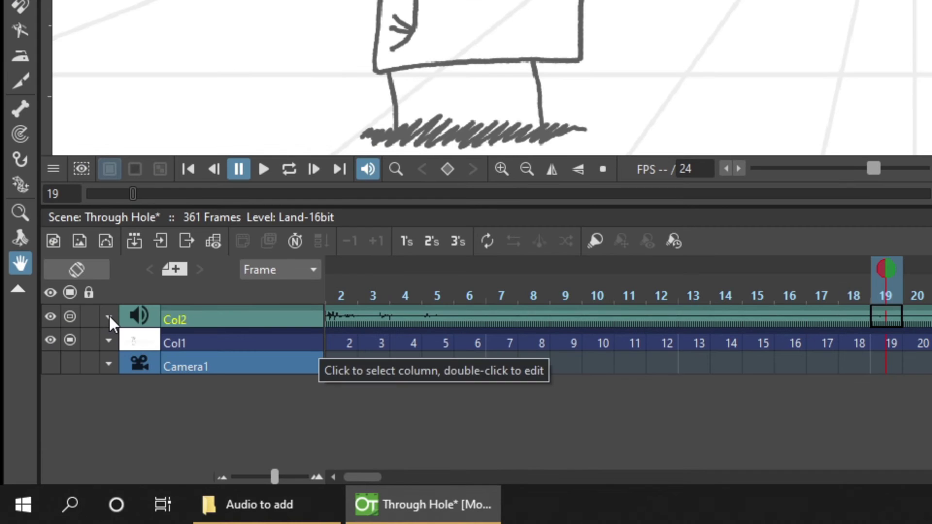
click(109, 316)
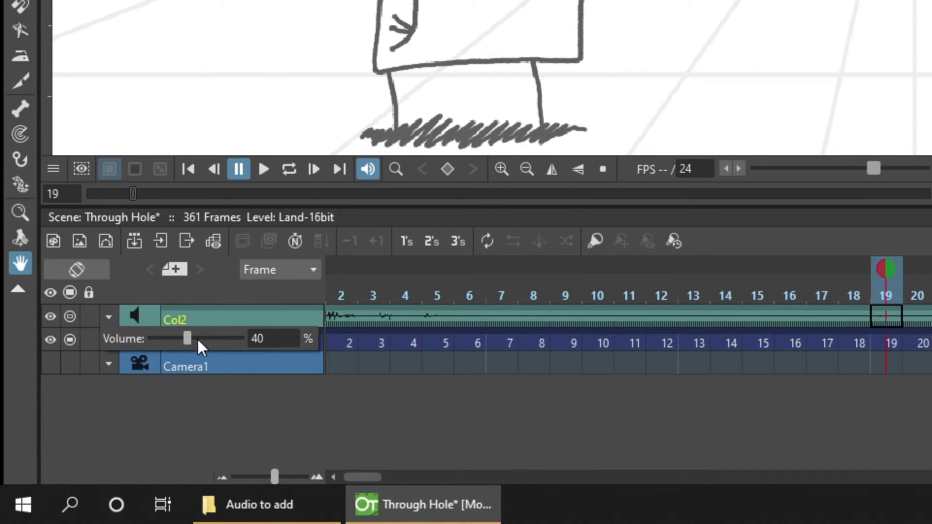
Step: Raise the Col2 volume to 87 percent, enable sound, and play the scene from frame 1
mouse_move(188, 338)
mouse_down()
mouse_move(229, 342)
mouse_move(167, 342)
mouse_move(193, 339)
mouse_up()
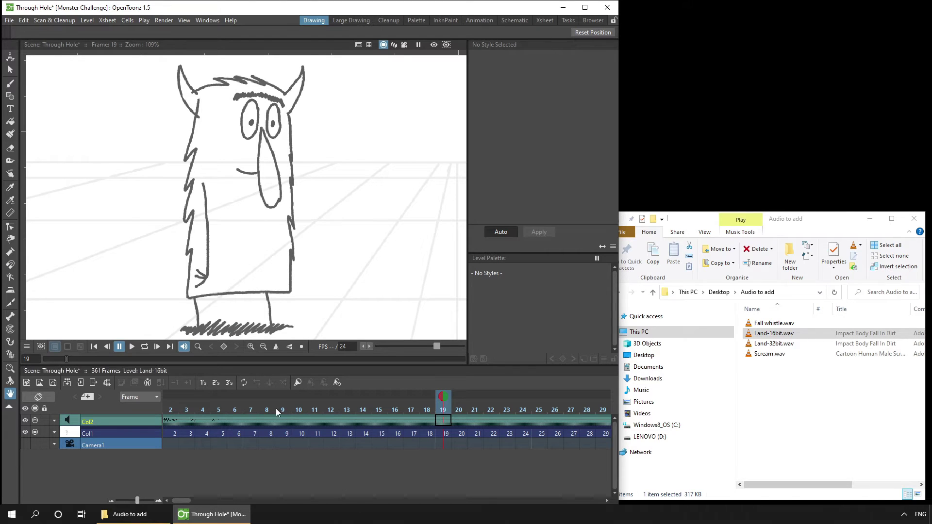
click(185, 347)
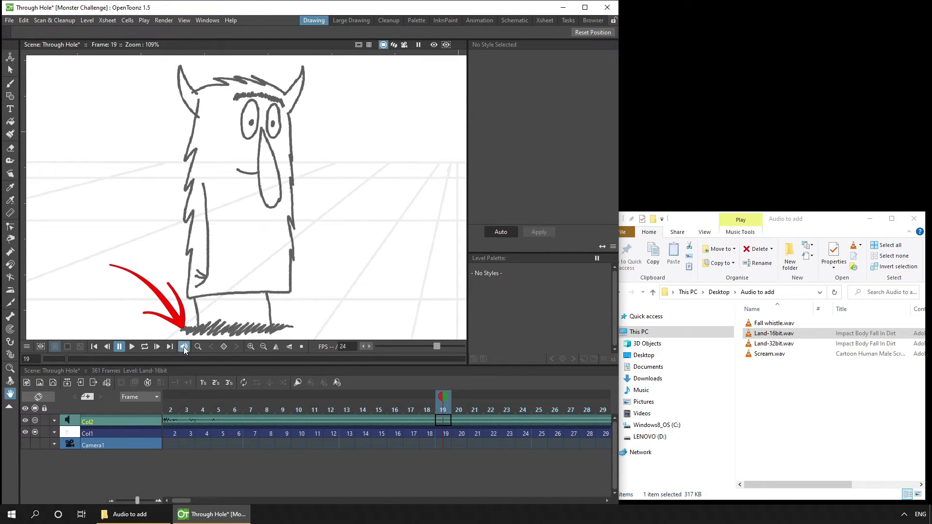
click(93, 347)
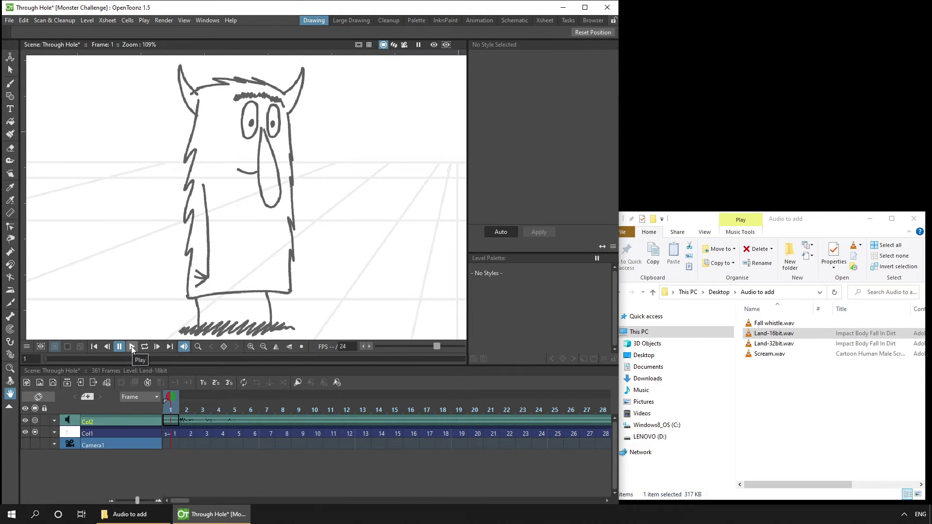
click(131, 345)
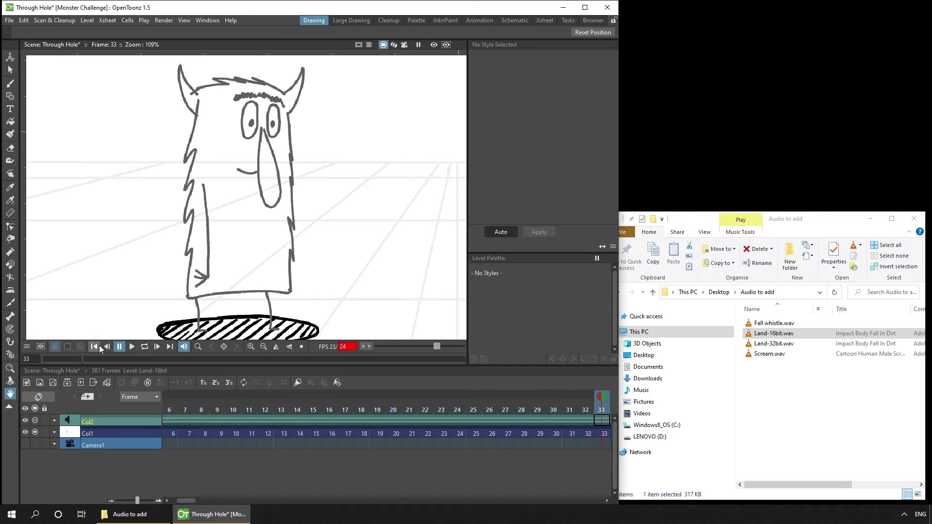
Step: Replay from the first frame, stop playback, mute the sound, and return to frame 22
click(95, 347)
click(130, 346)
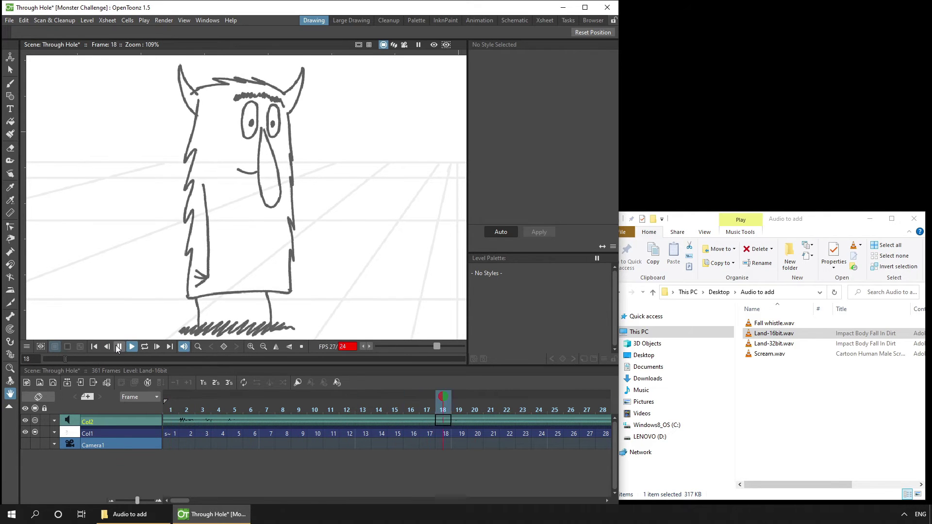
click(119, 346)
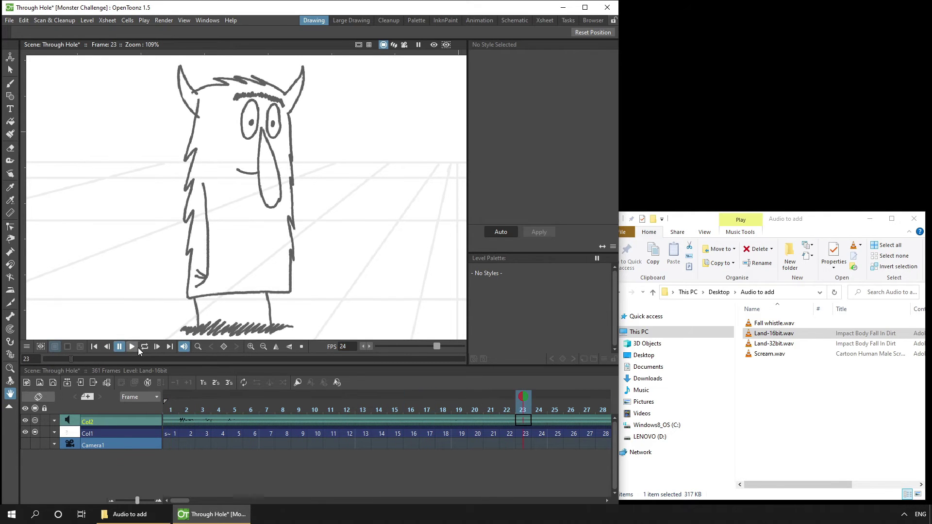
click(183, 346)
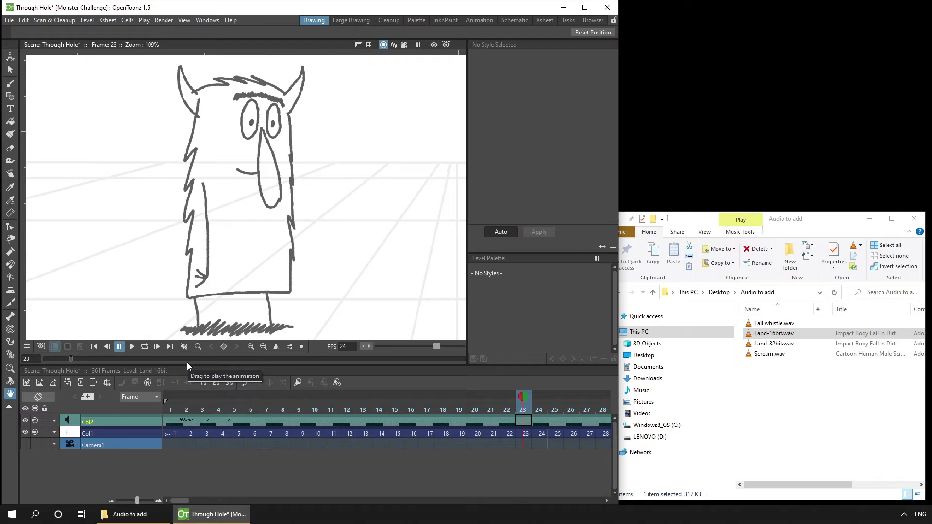
drag(71, 359, 25, 362)
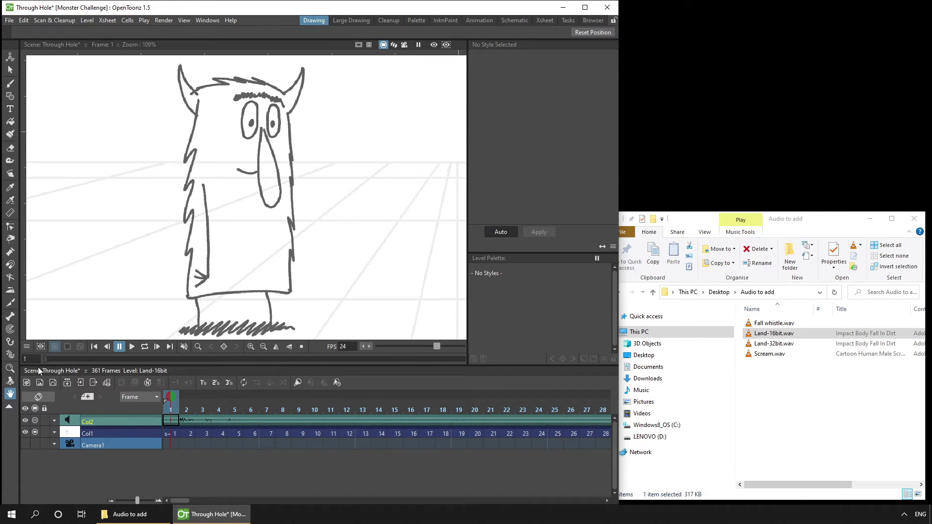
click(35, 422)
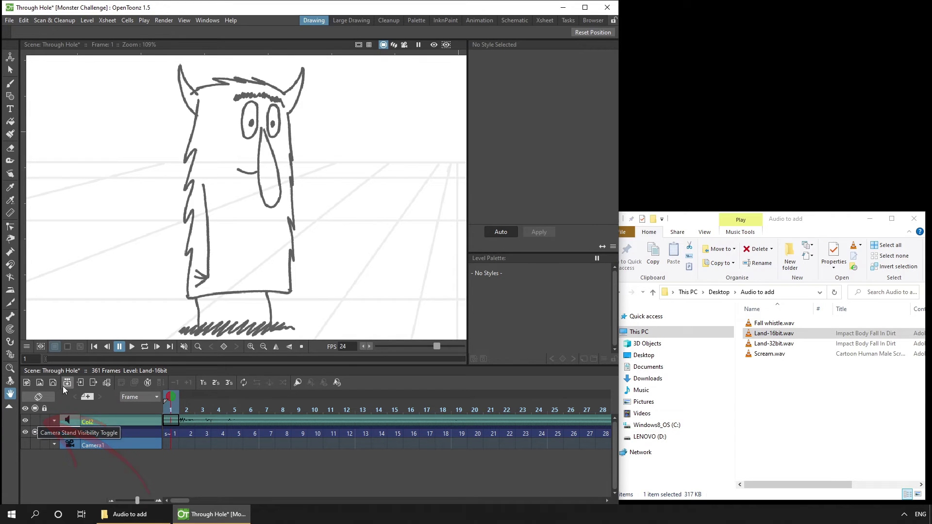
mouse_move(45, 357)
mouse_down()
mouse_move(76, 358)
mouse_move(24, 360)
mouse_move(60, 362)
mouse_move(32, 362)
mouse_up()
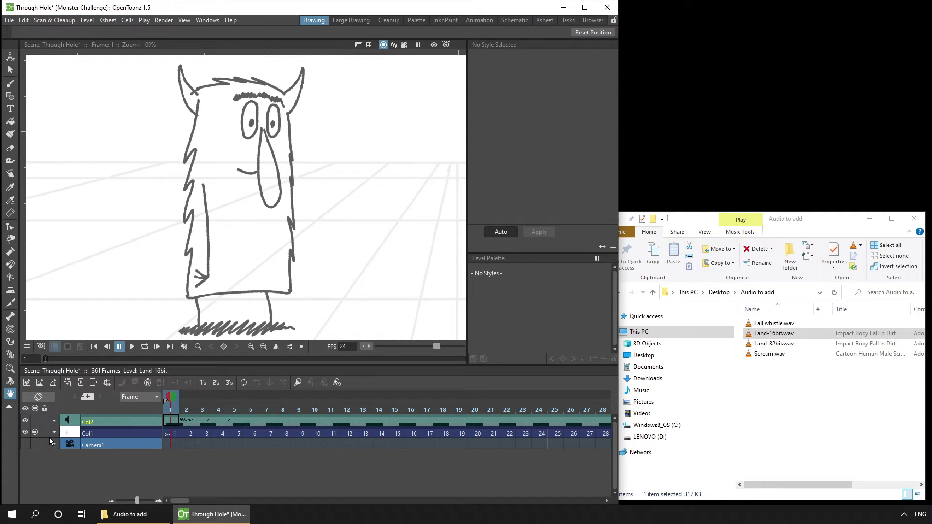
click(26, 422)
Step: Rename column Col2 to 'Landing'
double_click(95, 421)
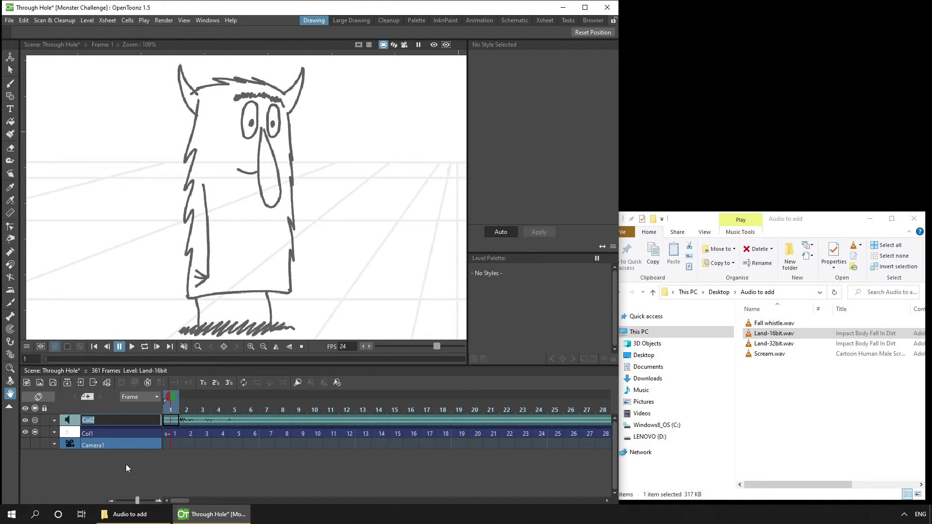
text(Landing)
key(Return)
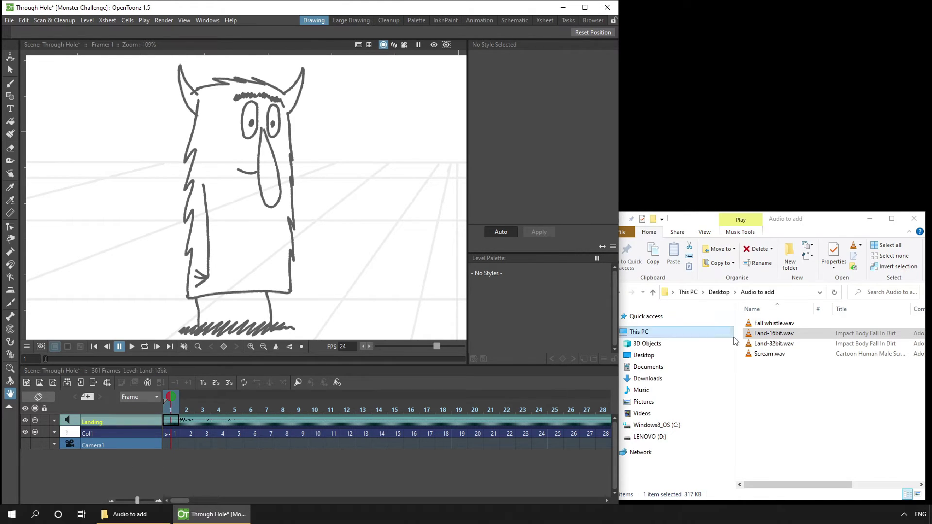
Step: Import Scream.wav and Fall whistle.wav into the scene as new sound columns
drag(769, 354, 364, 291)
click(423, 273)
drag(774, 323, 423, 270)
click(423, 270)
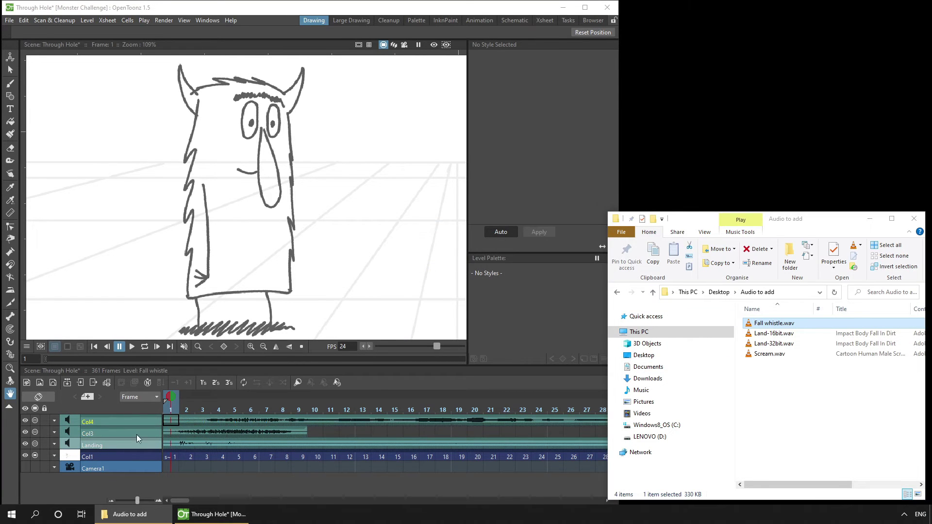
Step: Rename Col3 to 'Scream' and Col4 to 'Fall'
click(107, 429)
double_click(107, 429)
text(Scream)
key(Return)
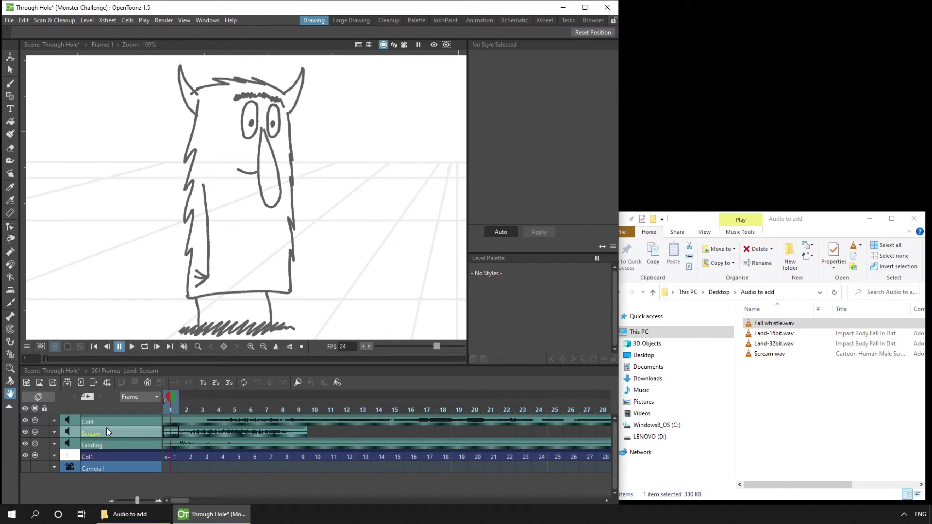
click(108, 422)
double_click(109, 421)
text(Fall)
key(Return)
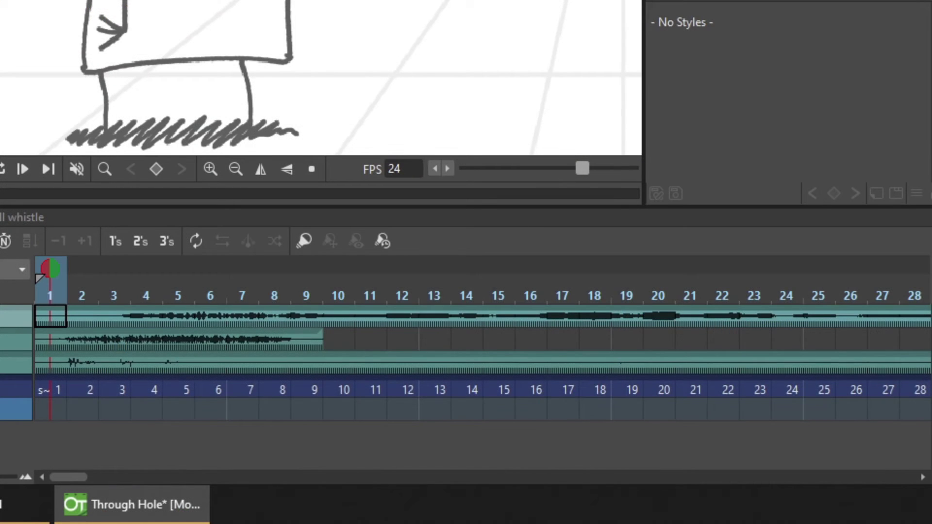
Step: Zoom the Xsheet out and drag the Fall and Scream clips to later frames
drag(138, 500, 127, 500)
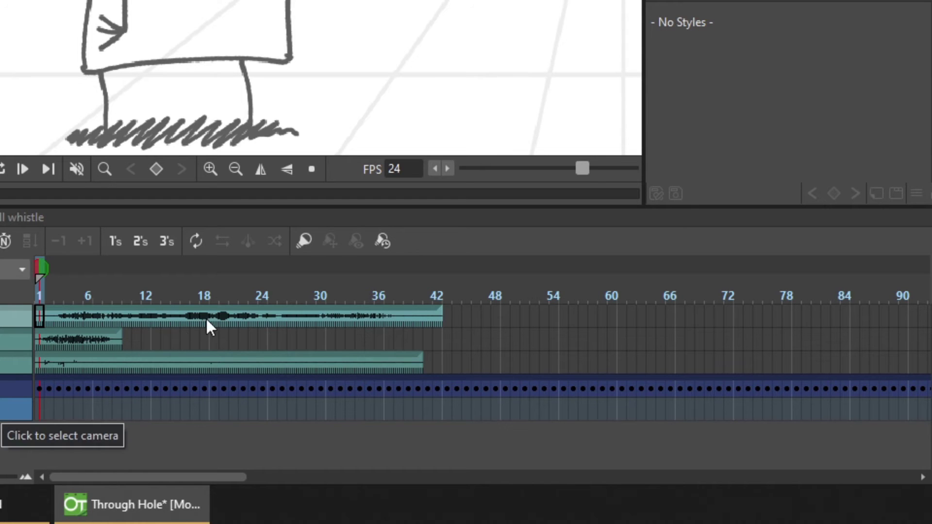
drag(174, 311, 458, 294)
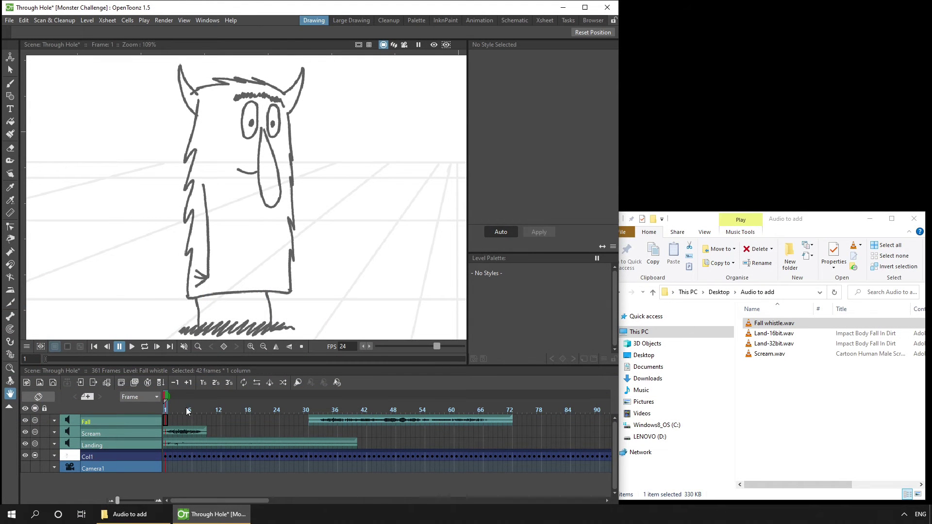
drag(187, 410, 427, 411)
drag(194, 429, 215, 431)
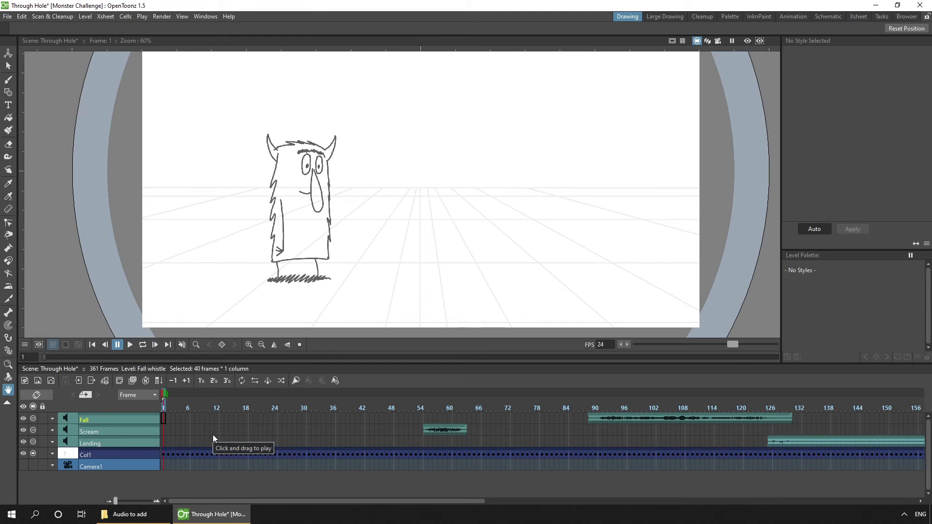
Step: Go to frame 134 on the Fall row and drag the clip's tail, splitting it near frame 120
click(808, 418)
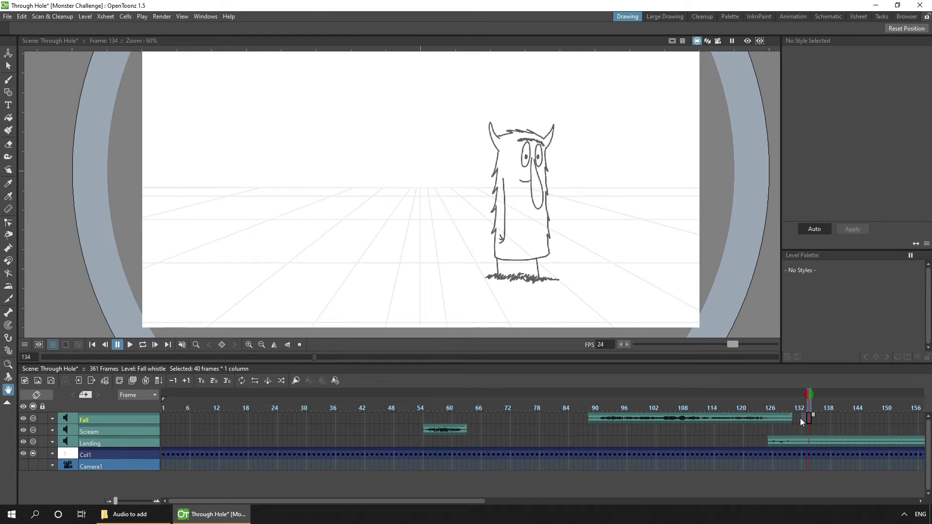
drag(680, 418, 761, 416)
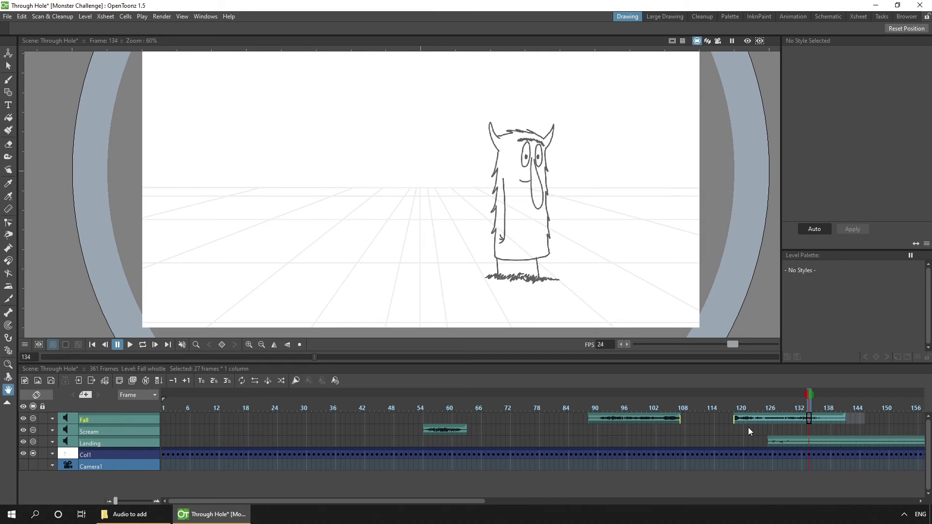
Step: Undo the Fall split, then delete the Landing clip's tail so it ends near frame 143
key(ctrl+z)
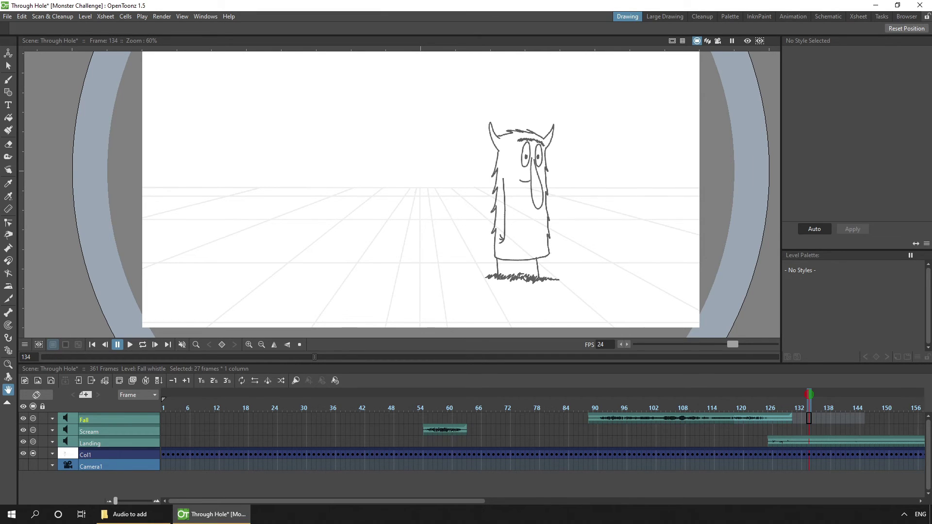
drag(347, 501, 467, 503)
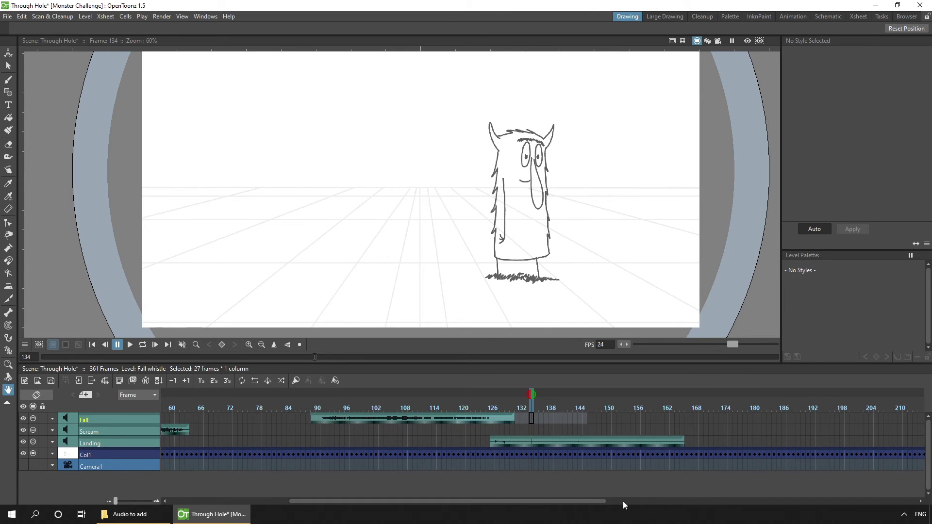
click(706, 441)
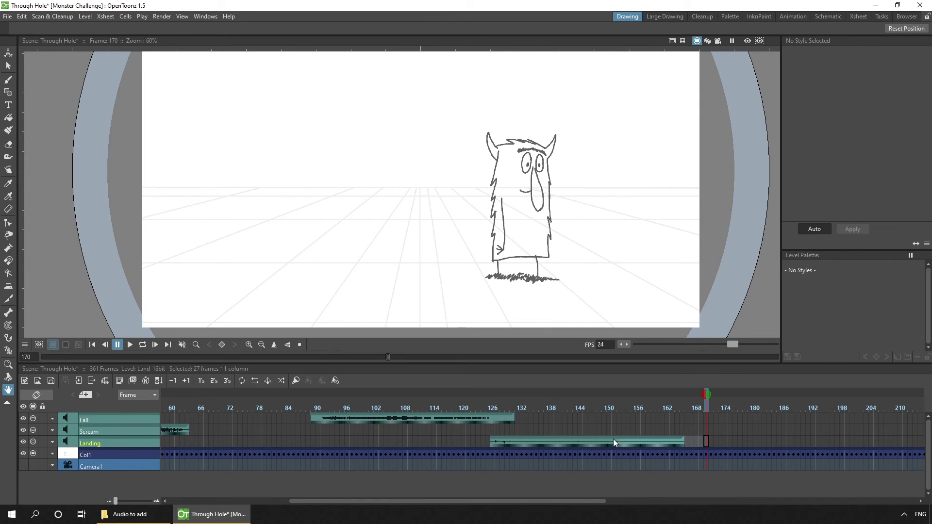
key(Delete)
click(584, 439)
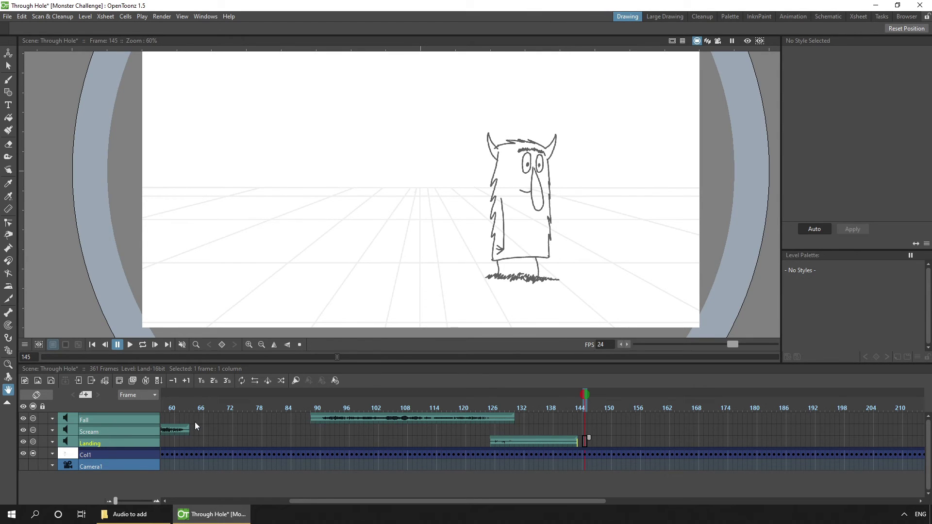
Step: Select the whole Scream clip and paste a copy at frame 169 on the Scream row
scroll(266, 437, up, 3)
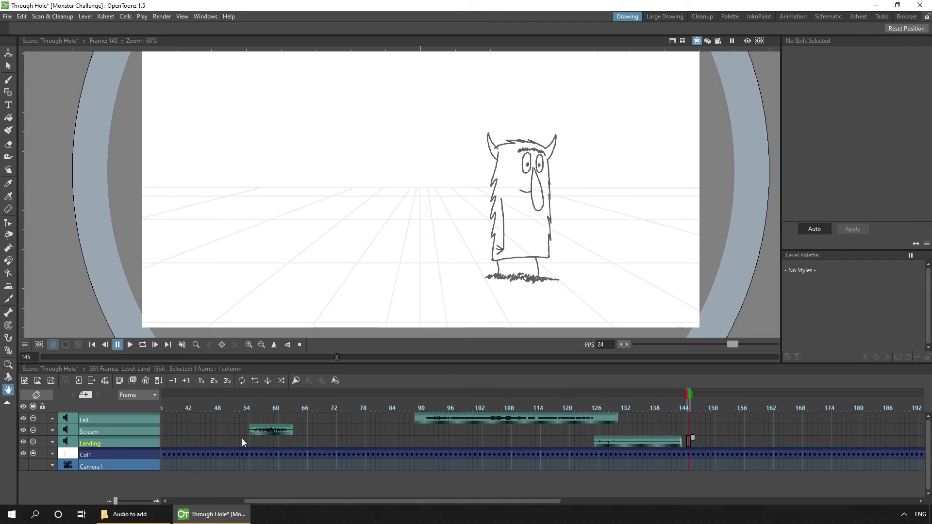
click(264, 427)
click(299, 429)
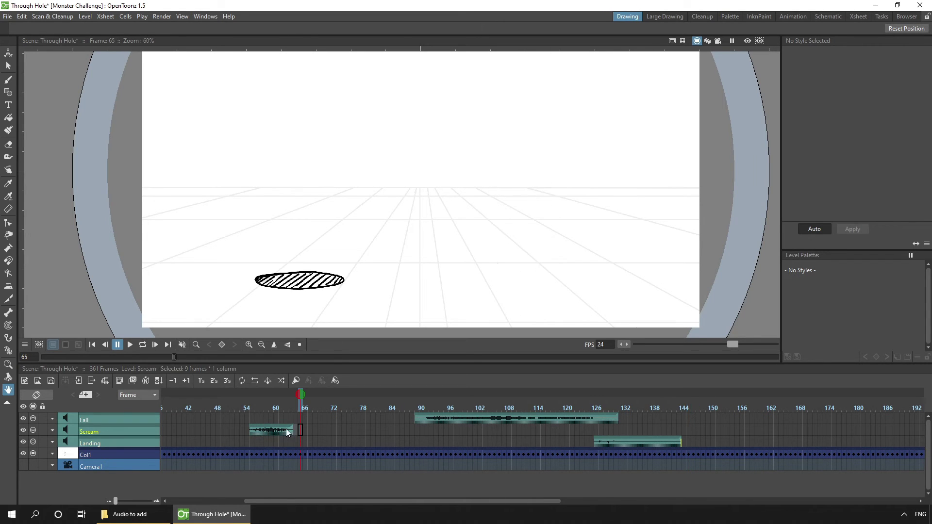
click(272, 432)
click(266, 429)
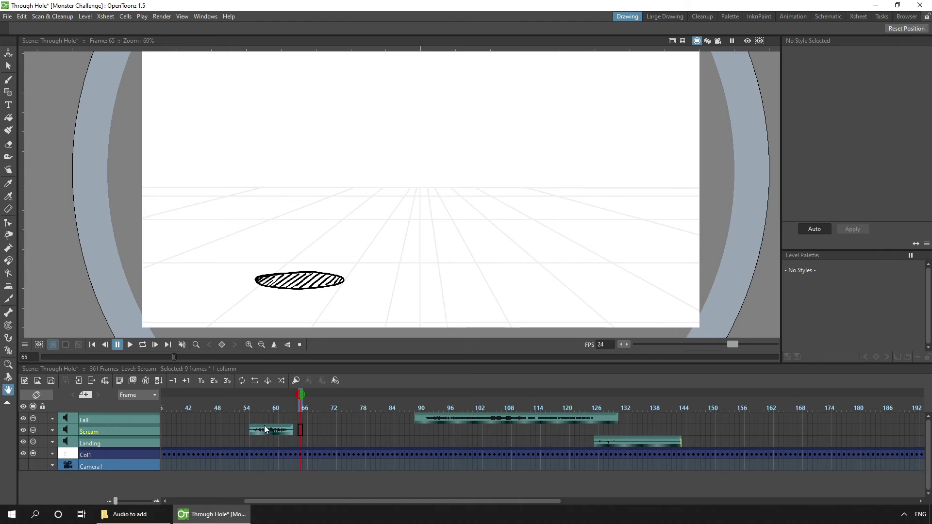
click(805, 429)
key(ctrl+v)
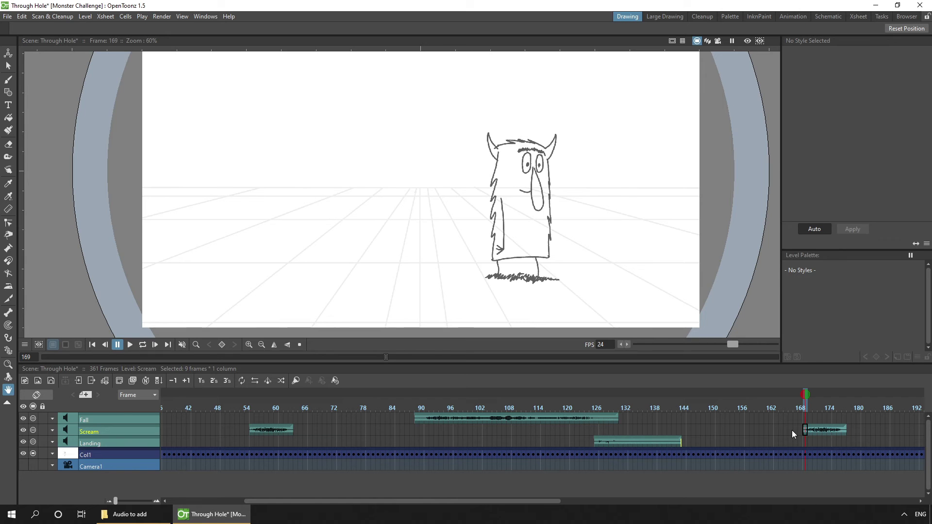
Step: Move the pasted Scream copy so it starts around frame 235
drag(834, 416, 708, 412)
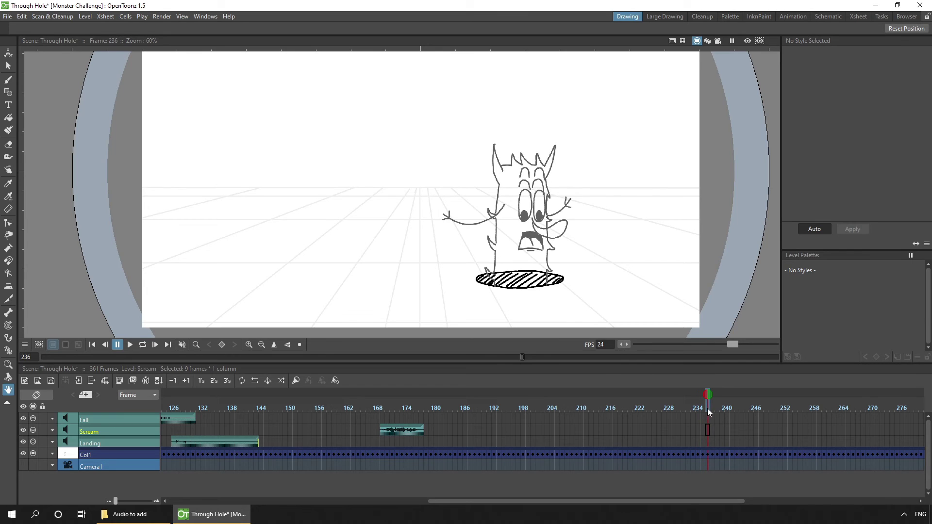
drag(398, 425, 720, 428)
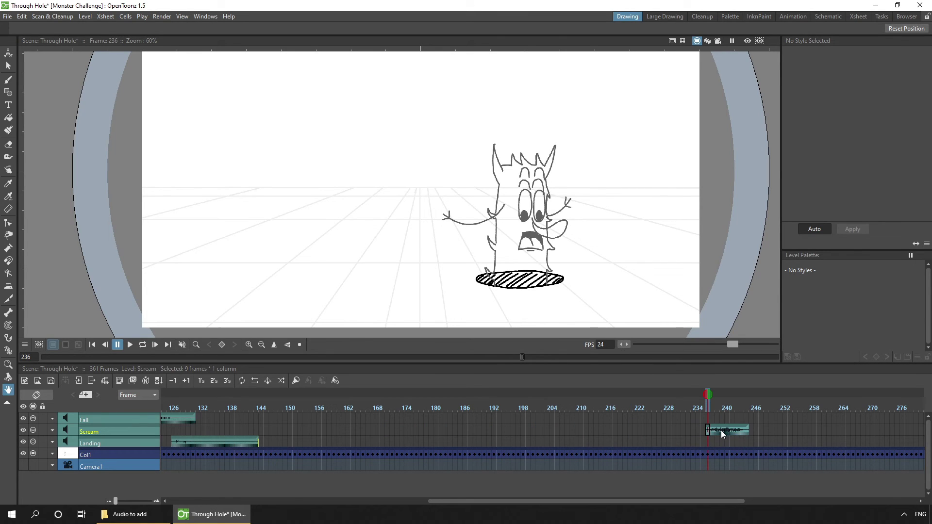
key(ctrl+z)
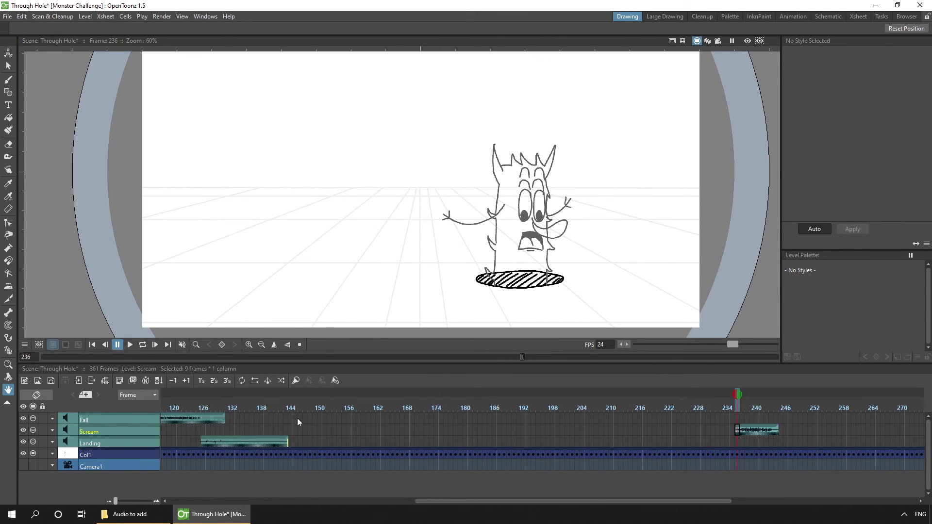
scroll(613, 433, up, 10)
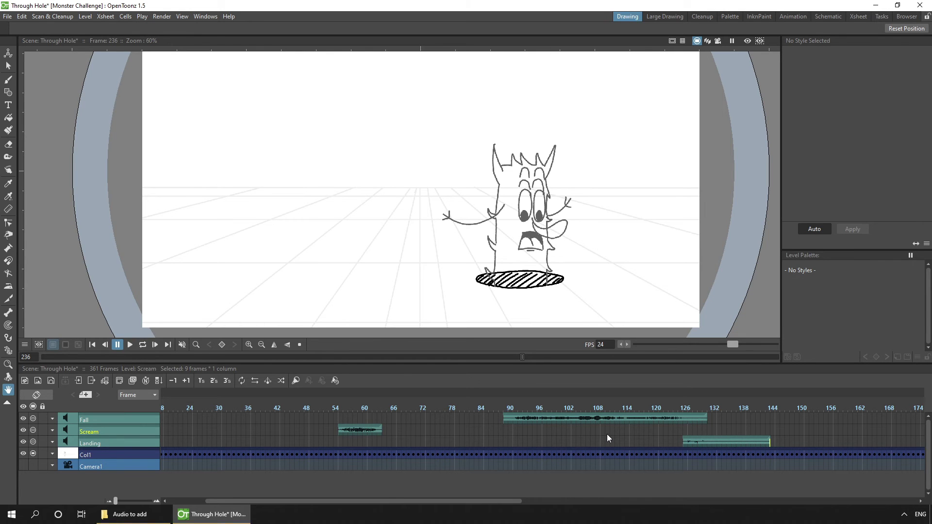
Step: Play the scene from the current frame, then replay from just before the scream
key(ctrl+z)
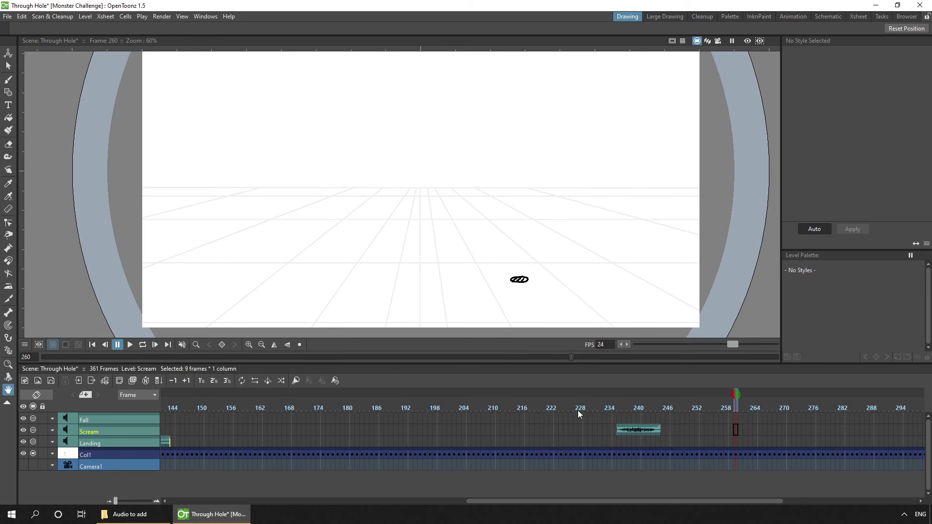
click(578, 413)
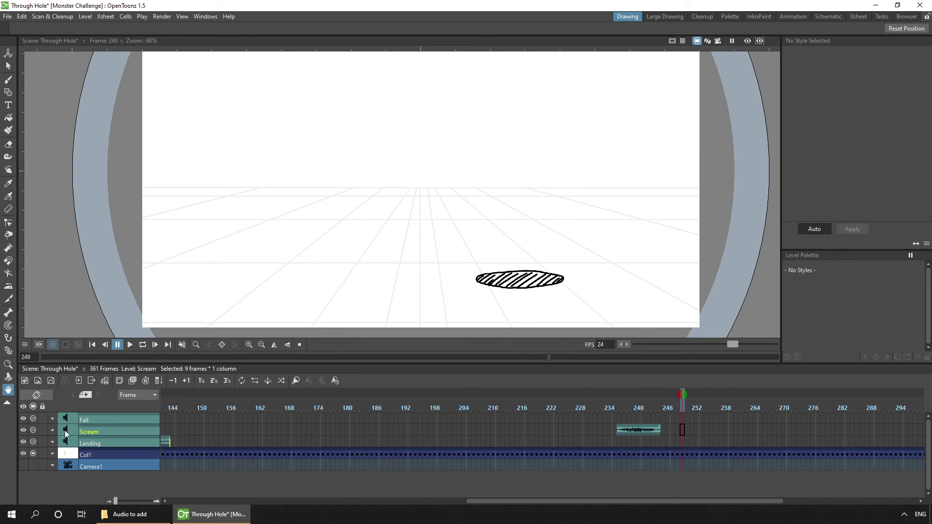
click(32, 430)
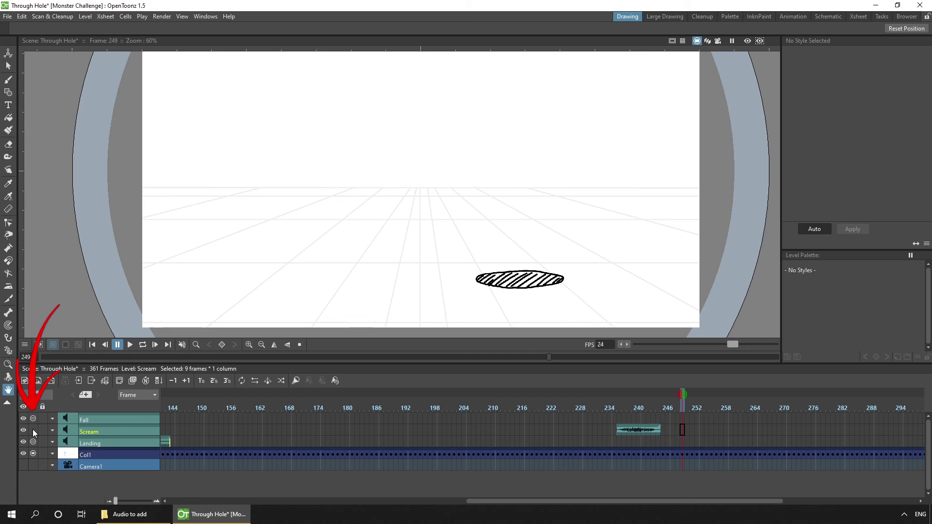
click(33, 429)
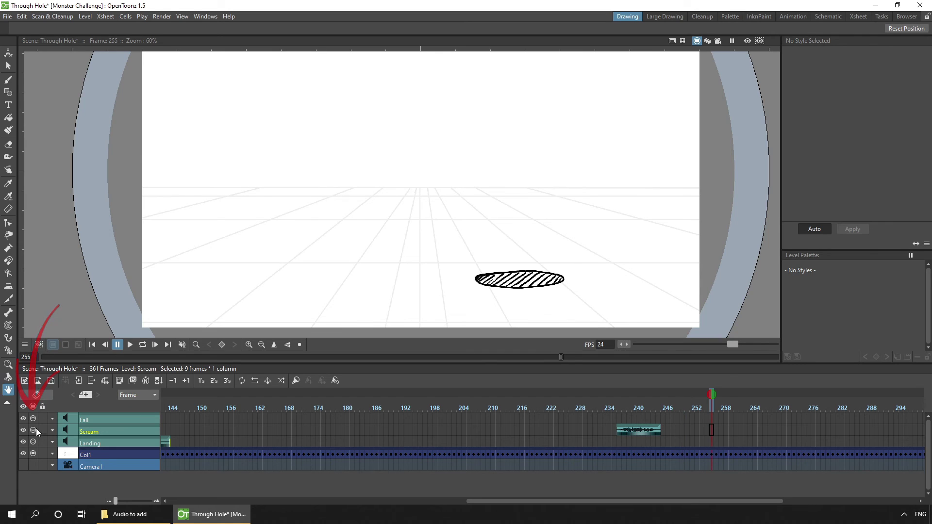
Step: Turn on viewer sound and play from frame 229 through the scream, then pause
click(182, 345)
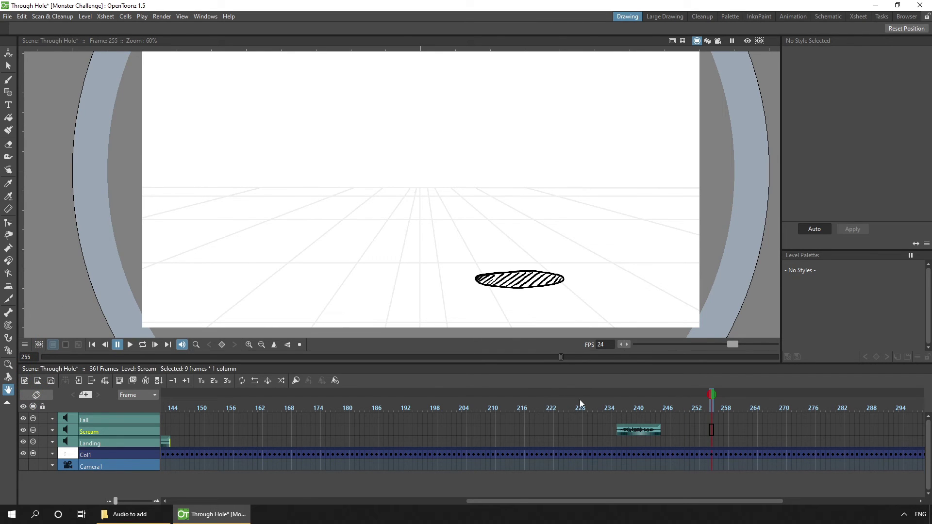
click(584, 405)
click(128, 345)
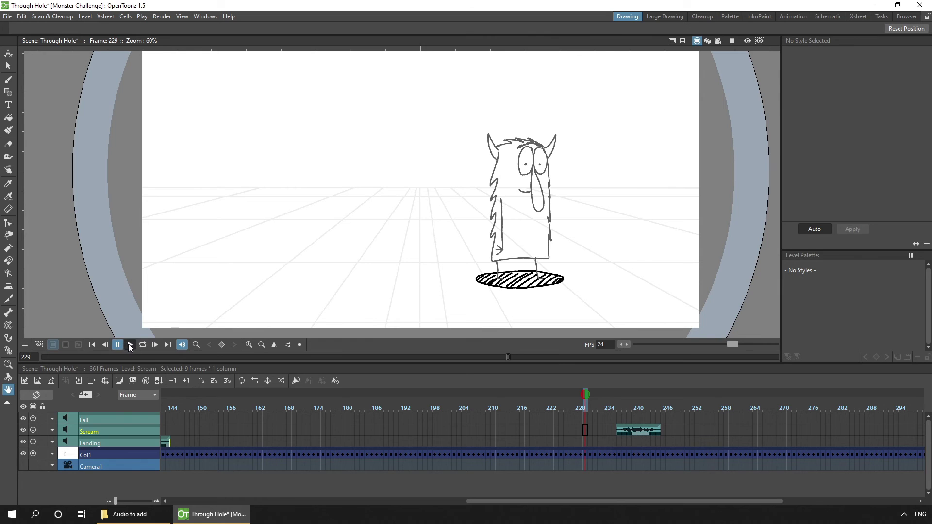
click(118, 345)
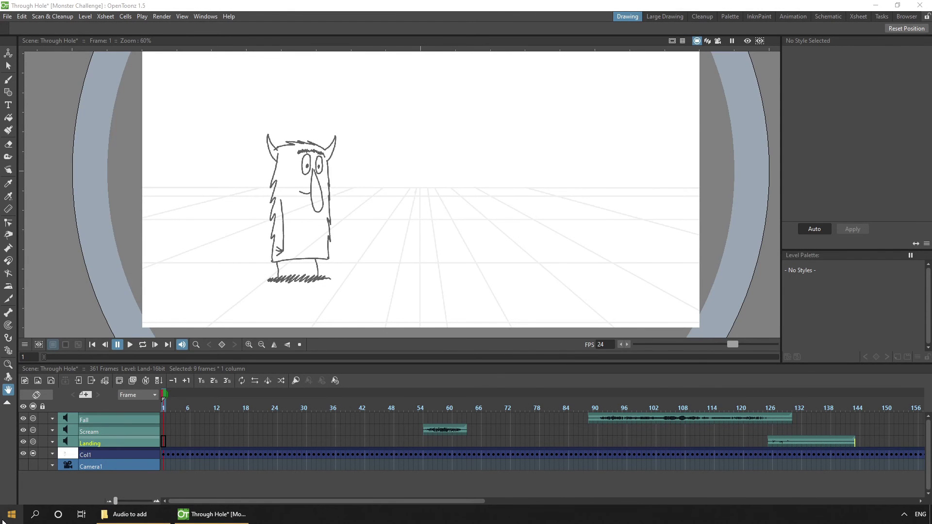
Step: Play the monster's fall into the hole from frame 51, then stop
click(397, 409)
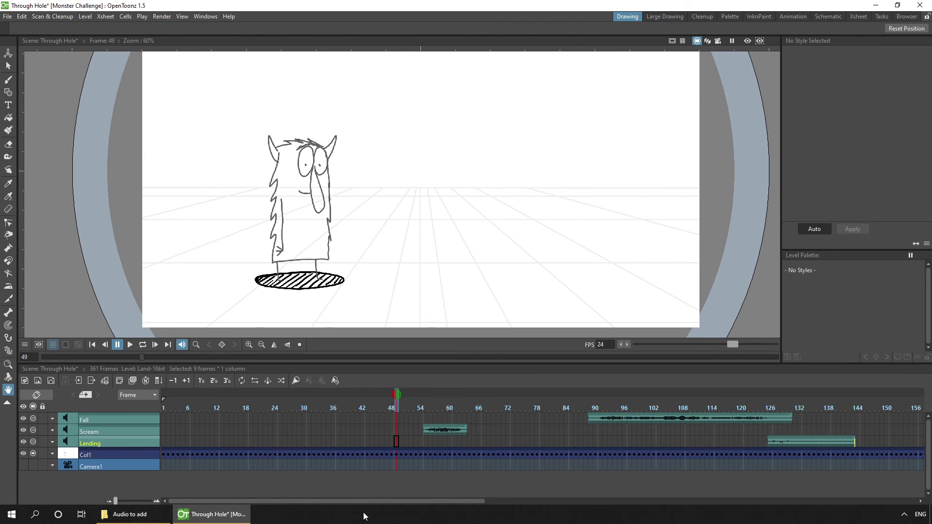
click(163, 408)
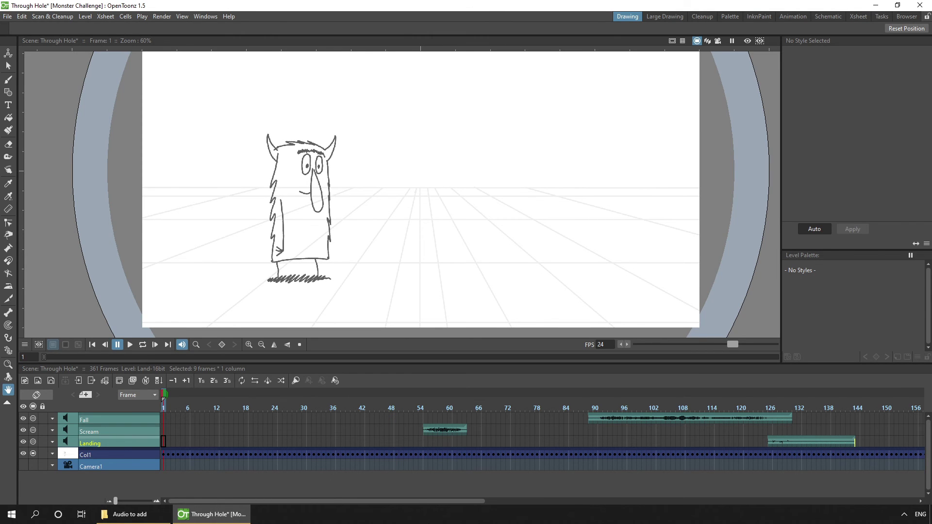
click(407, 404)
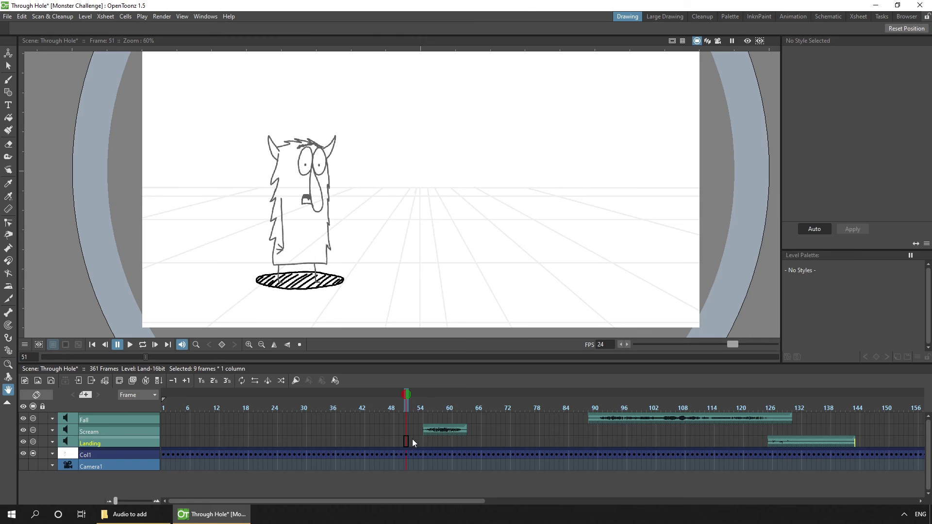
click(129, 344)
click(128, 347)
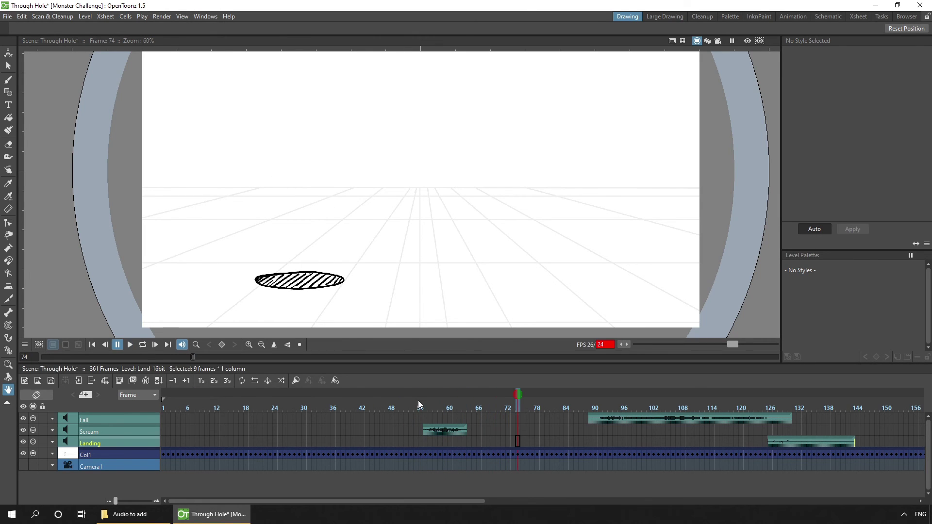
Step: Lower the viewer FPS slider to 12 and replay the fall from frame 50
click(400, 403)
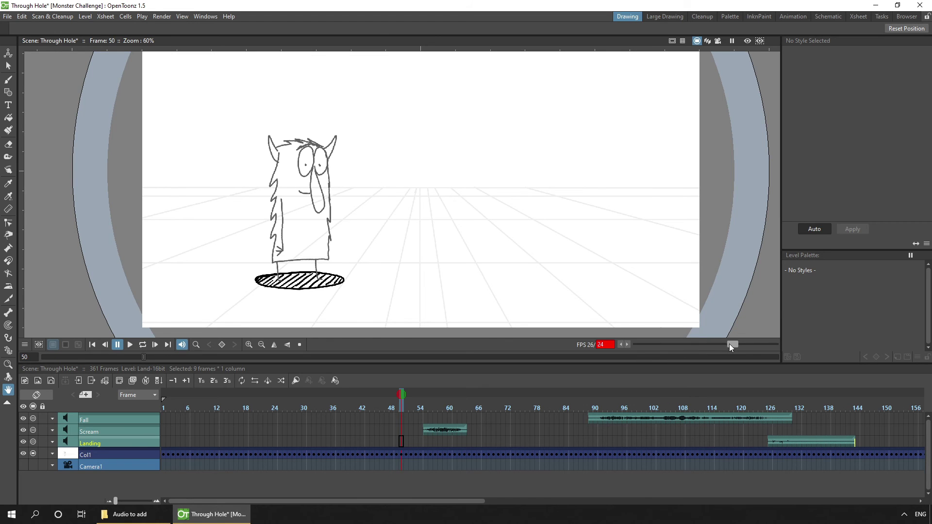
drag(729, 344, 721, 344)
click(130, 346)
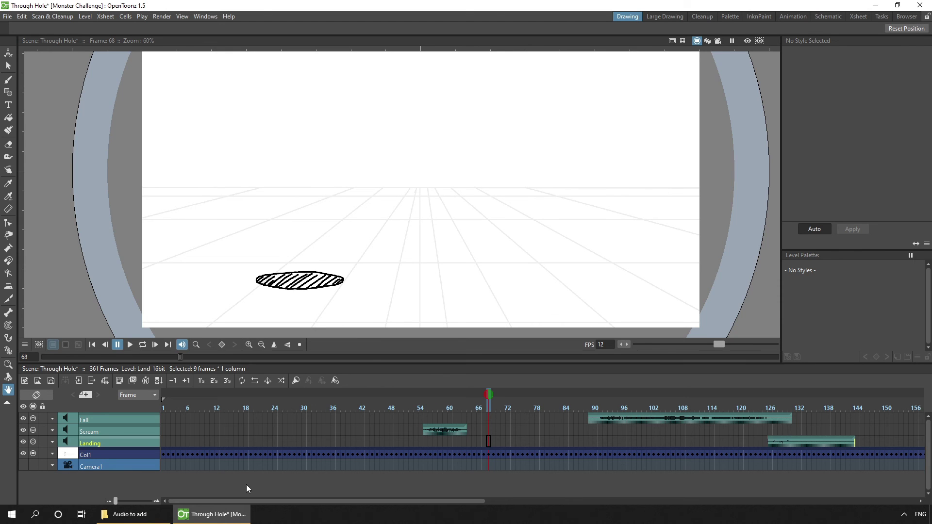
Step: Set the scene frame rate to 12 in Xsheet > Scene Settings
click(104, 16)
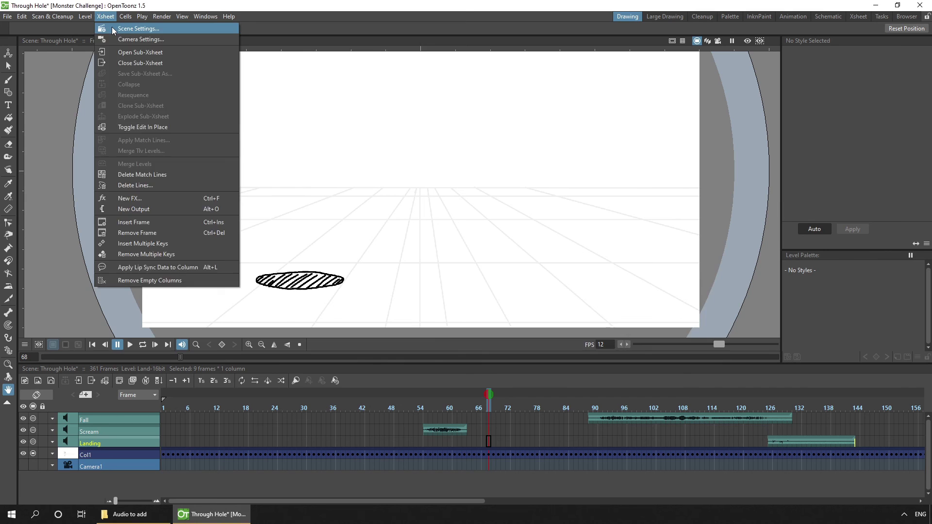
click(113, 30)
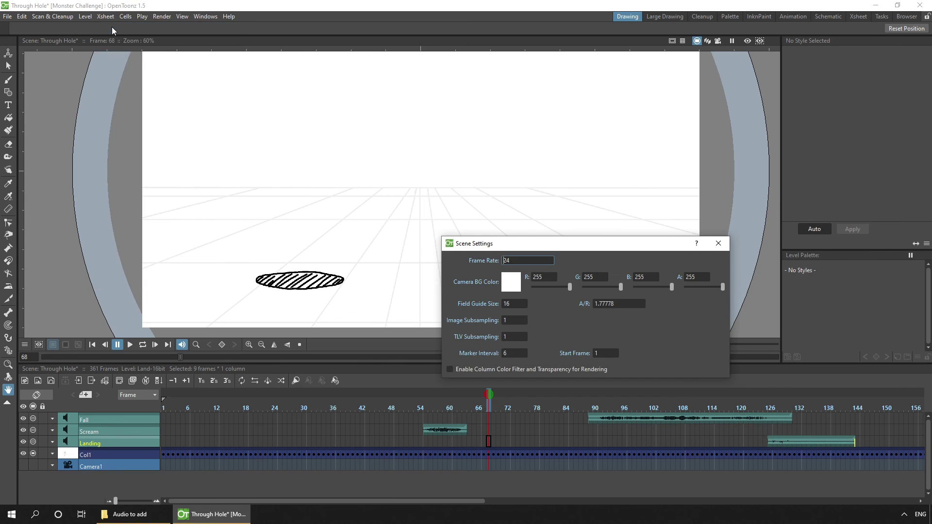
double_click(522, 261)
text(12)
click(719, 243)
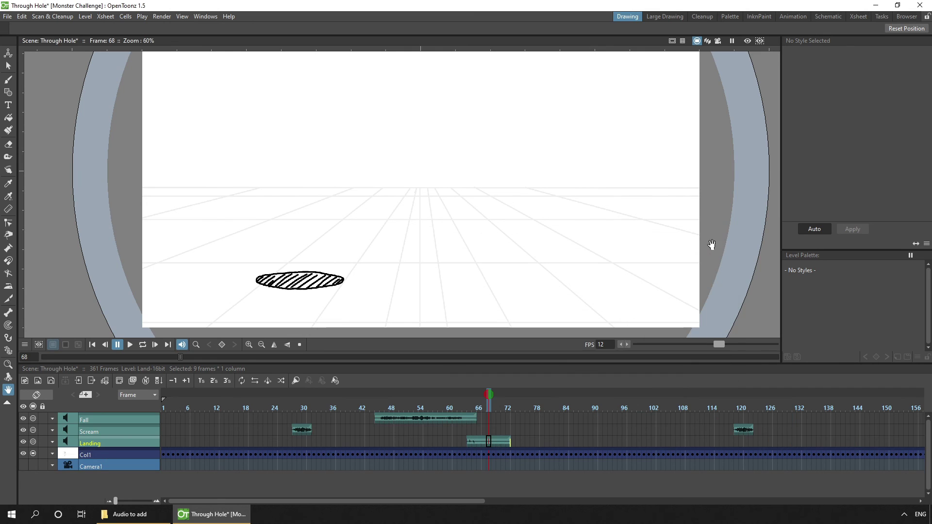
Step: Play the retimed scene from frame 25, then stop
click(280, 407)
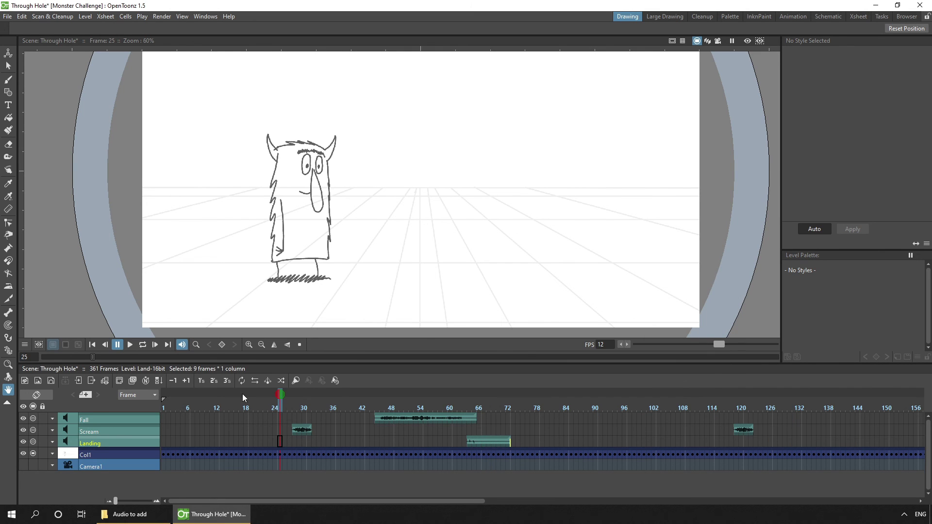
click(128, 345)
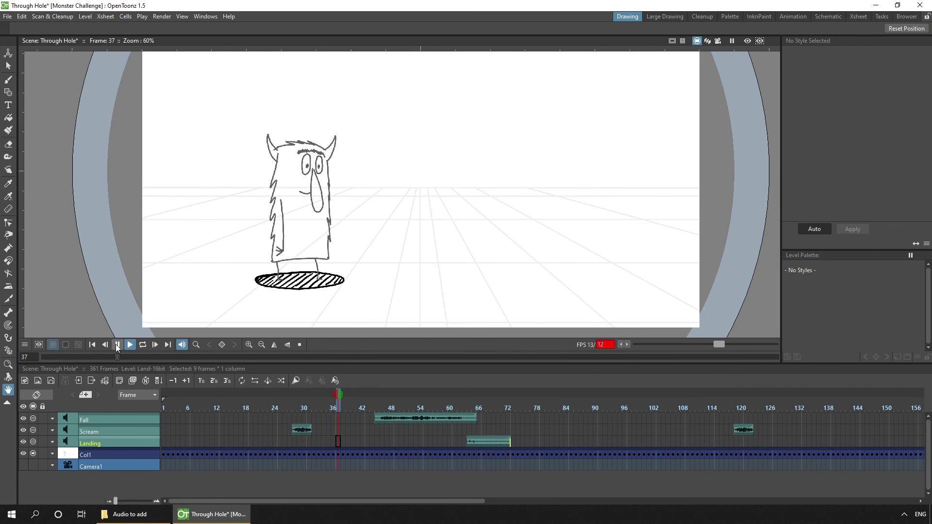
click(117, 345)
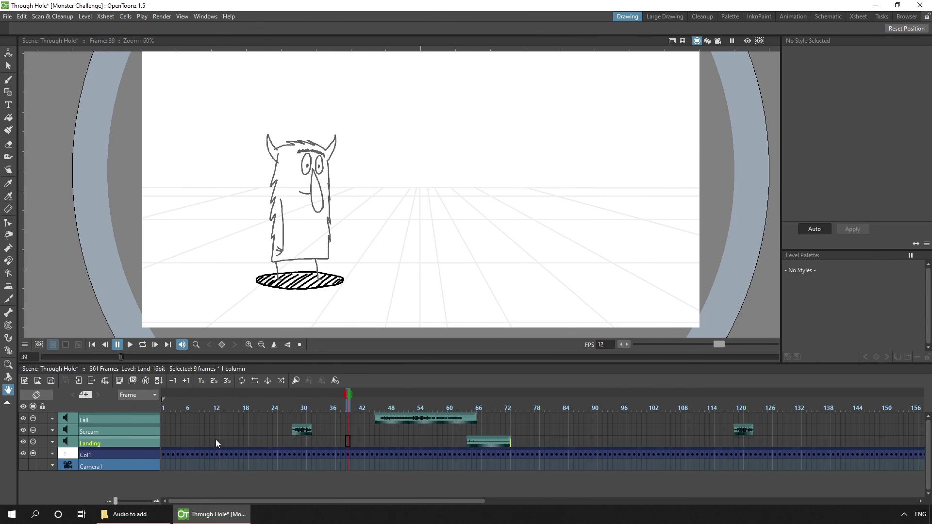